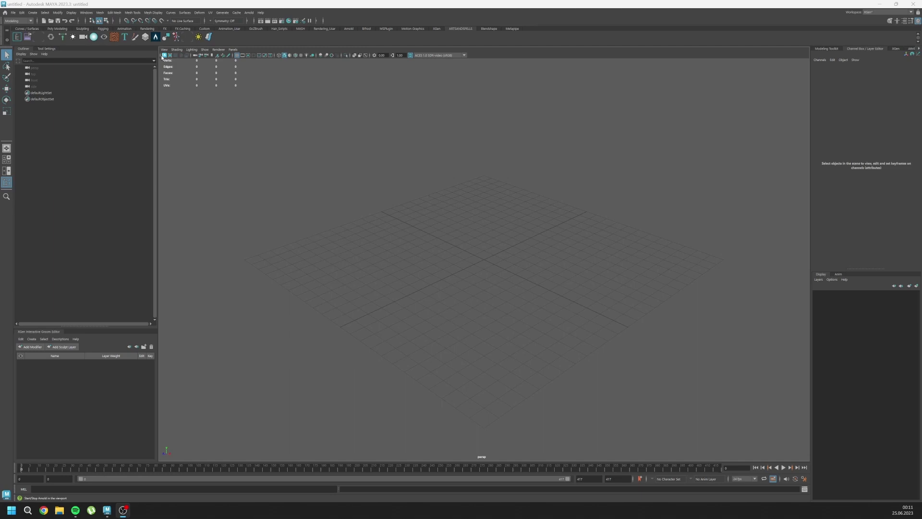
Open the MetaPipe Studio tool and update it with the custom Metahuman DNA path
left_click(516, 29)
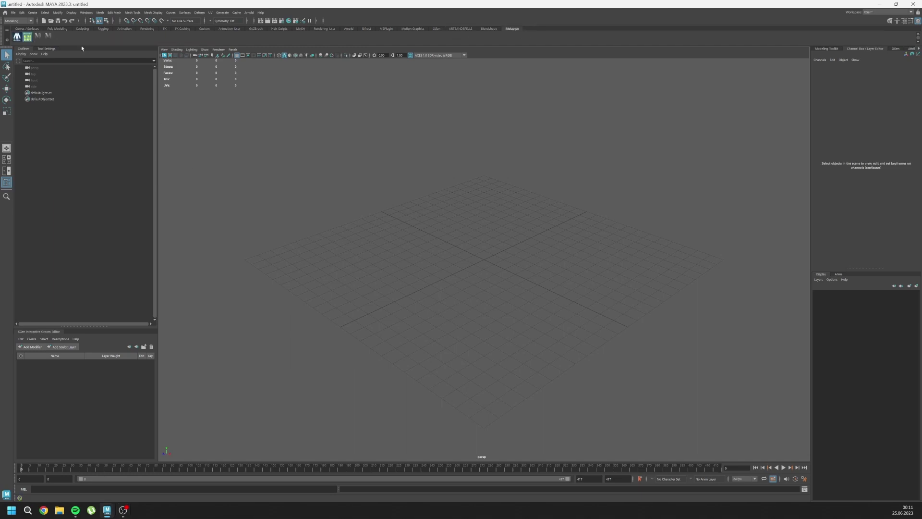
left_click(48, 39)
left_click_drag(0, 157, 156, 156)
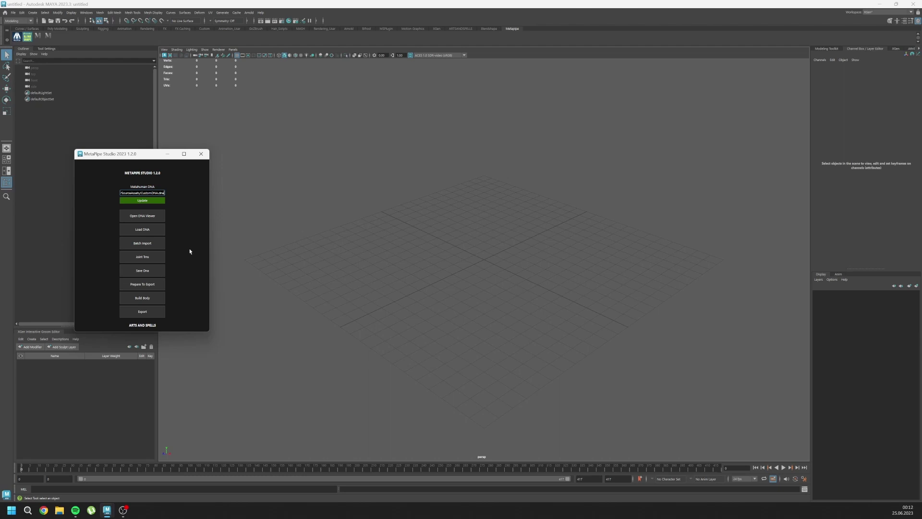
left_click_drag(155, 155, 124, 151)
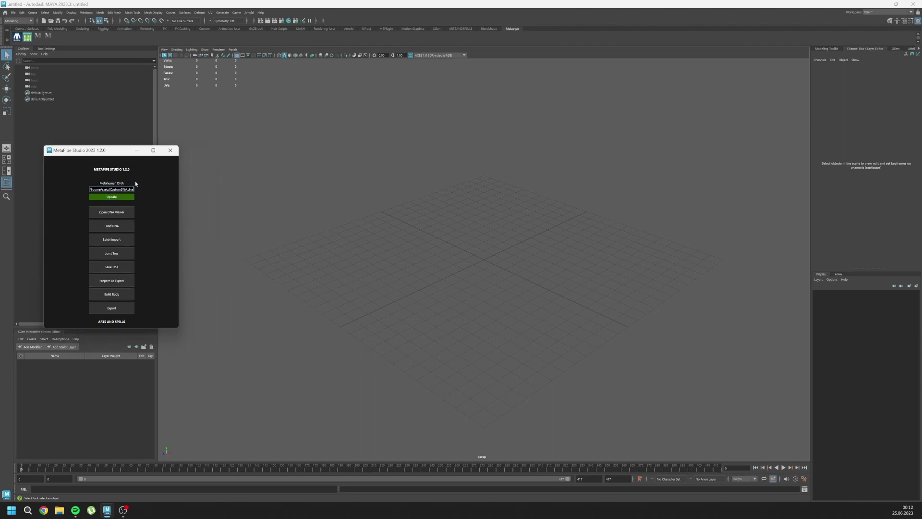
left_click(94, 197)
Open the DNA Viewer and load CustomDNA.dna using the DNA path from MetaPipe Studio
left_click(114, 214)
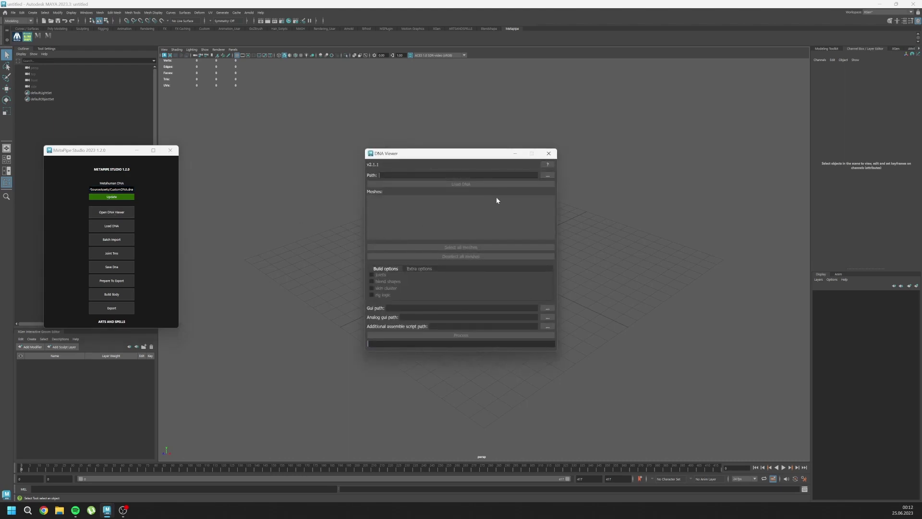
left_click_drag(419, 158, 641, 242)
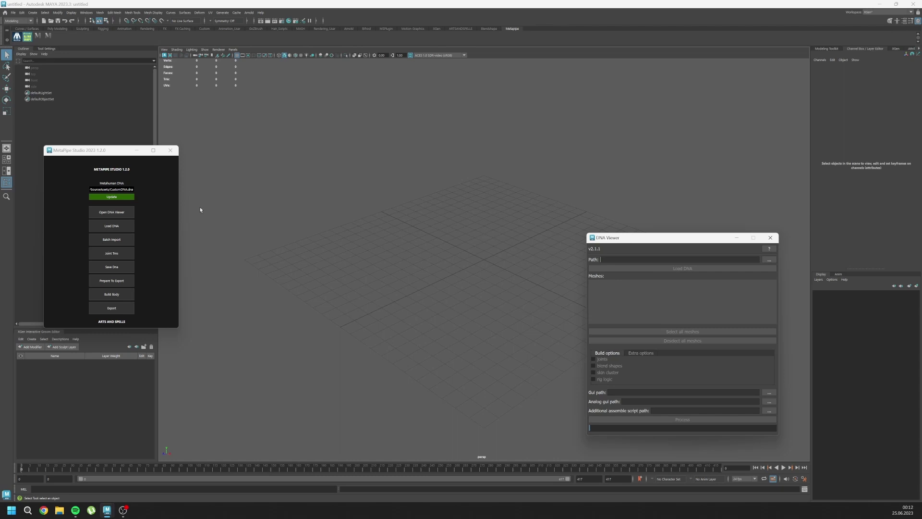
triple_click(99, 188)
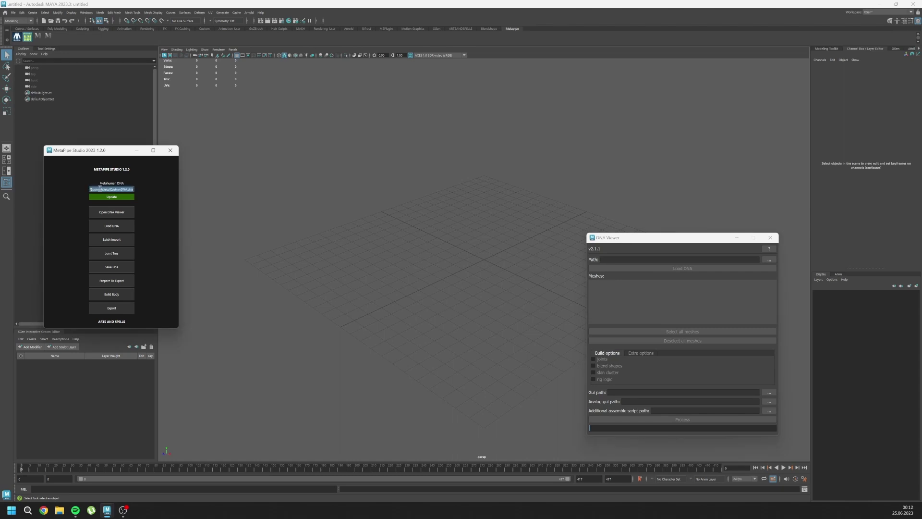
type("/V_asset/1k/asset_source/MetaHumans/CustomDNA/SourceAssets/CustomDNA.dna")
left_click(618, 266)
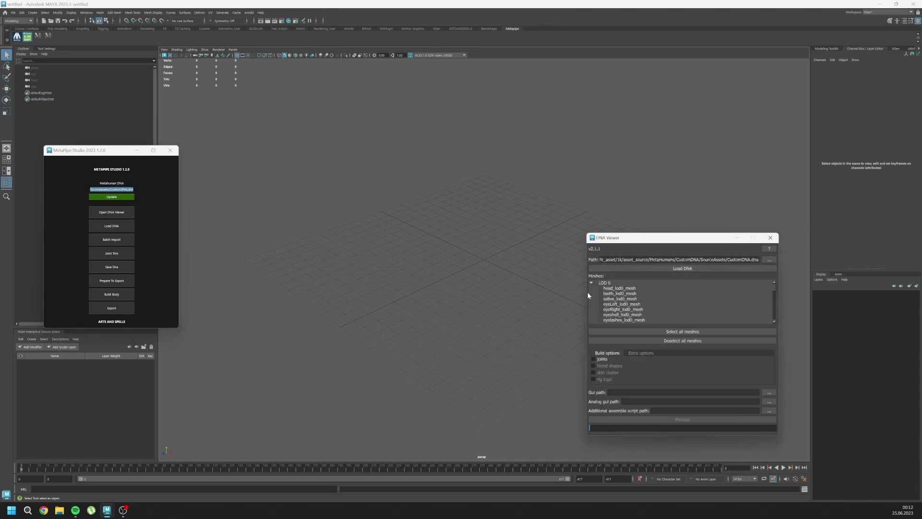
Include all meshes in the build and enable joints, blend shapes and skin cluster
left_click(648, 331)
left_click(593, 359)
left_click(599, 366)
left_click(599, 372)
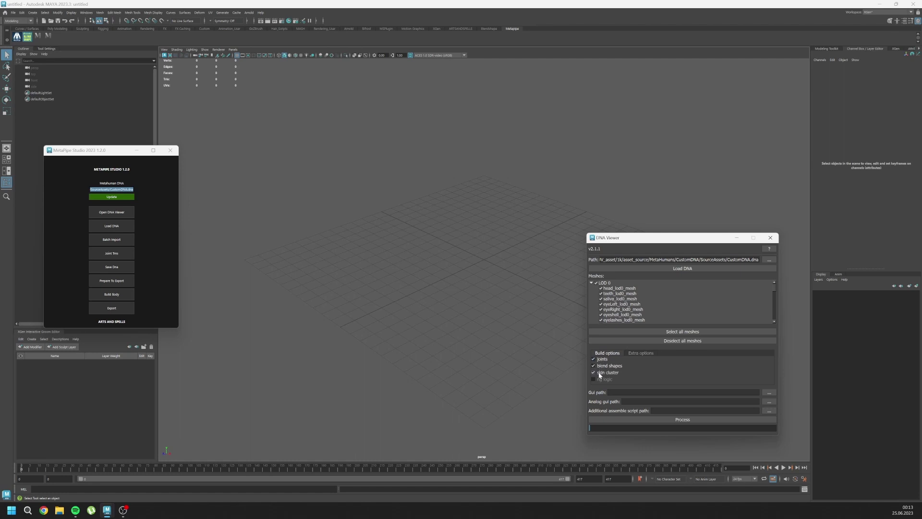
Set the gui, analog gui and additional assemble script paths to gui.ma, analog_gui.ma and additional_assemble_script.py from C:/dna_calibration/data
left_click(769, 393)
left_click(610, 393)
double_click(666, 307)
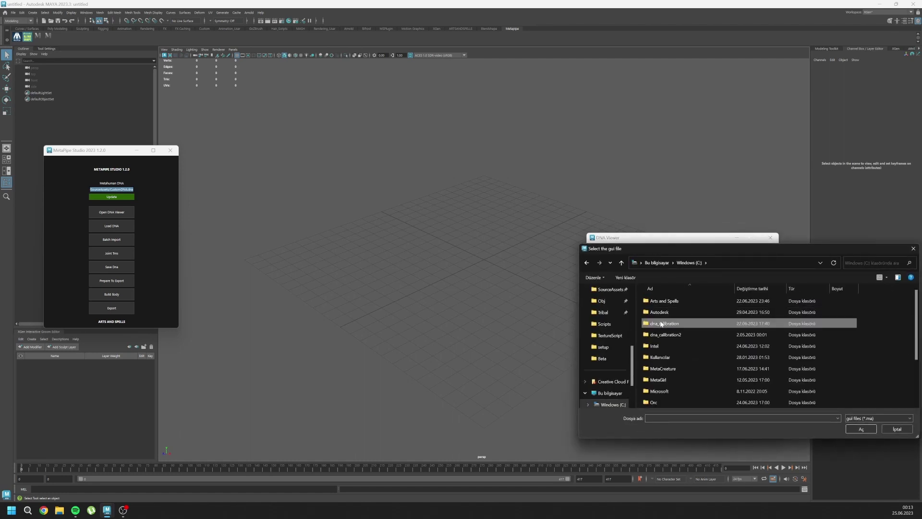
double_click(662, 323)
double_click(659, 311)
left_click(663, 358)
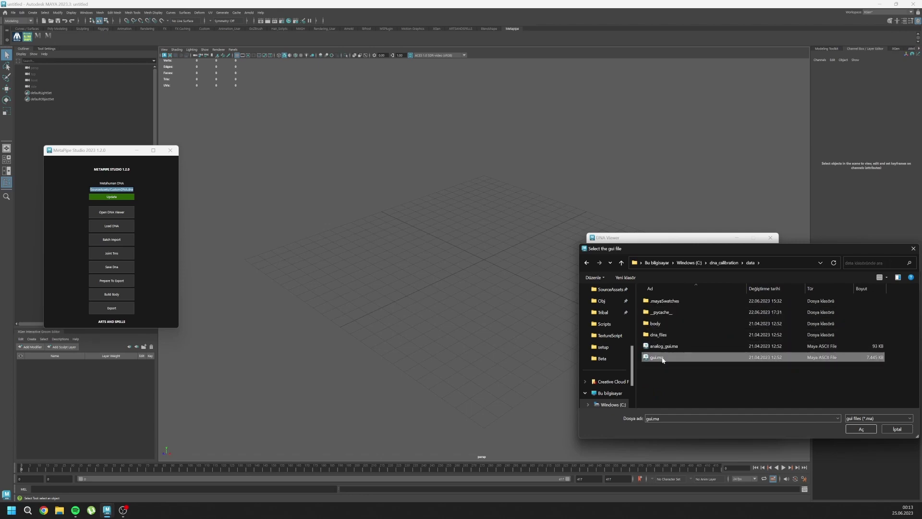
double_click(657, 357)
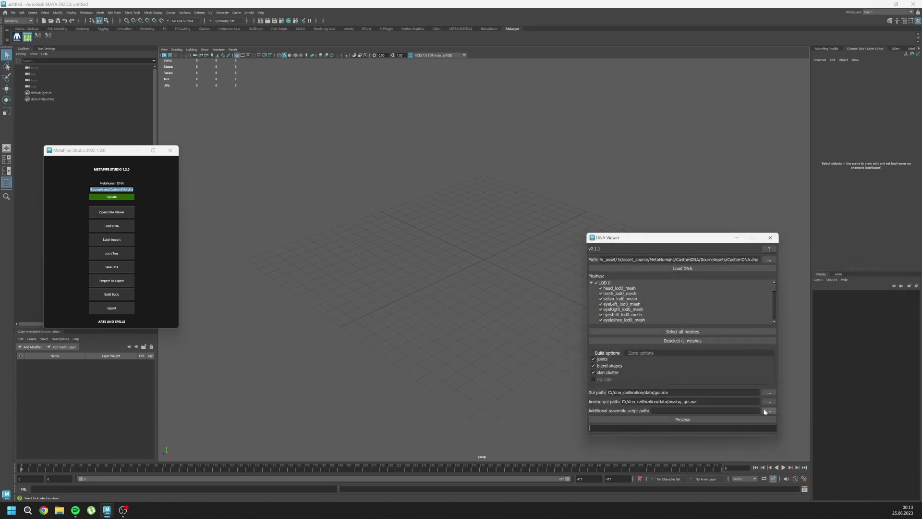
left_click(768, 410)
double_click(659, 346)
Process the DNA to build the head rig, close the DNA Viewer and check the generated head joints
left_click(661, 420)
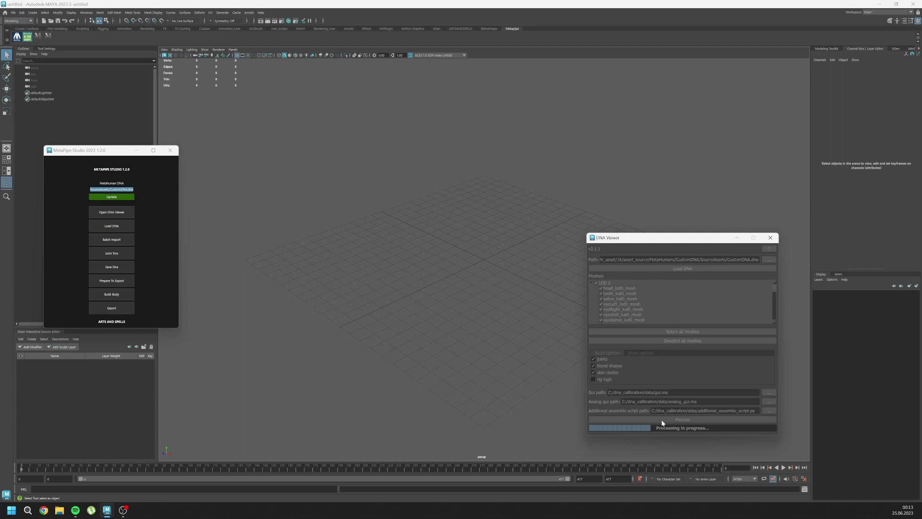
left_click(770, 238)
middle_click_drag(461, 211, 456, 330, "alt")
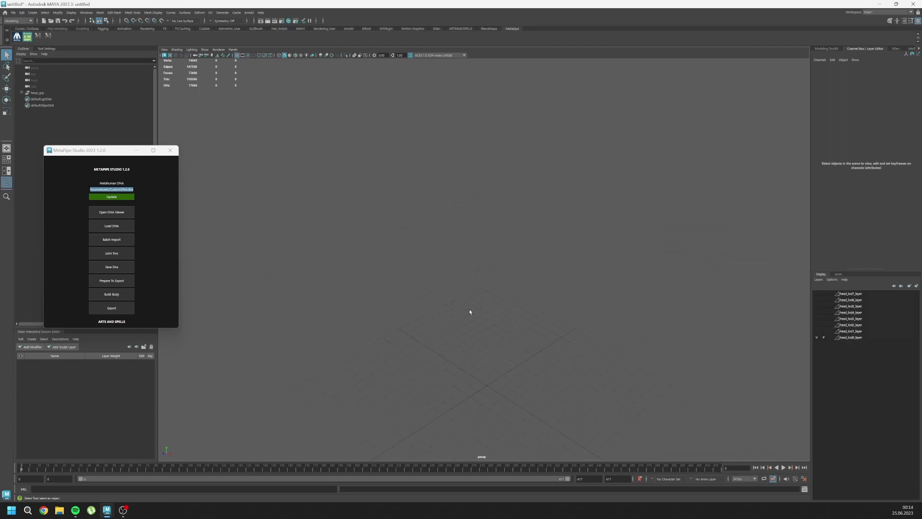
key("a")
left_click_drag(469, 313, 496, 296, "alt")
right_click_drag(496, 297, 468, 284, "alt")
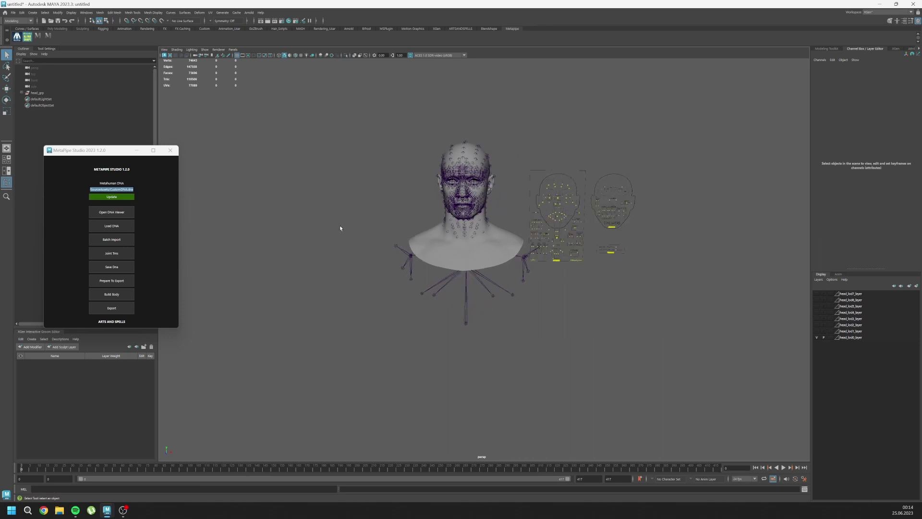
left_click_drag(310, 116, 670, 340)
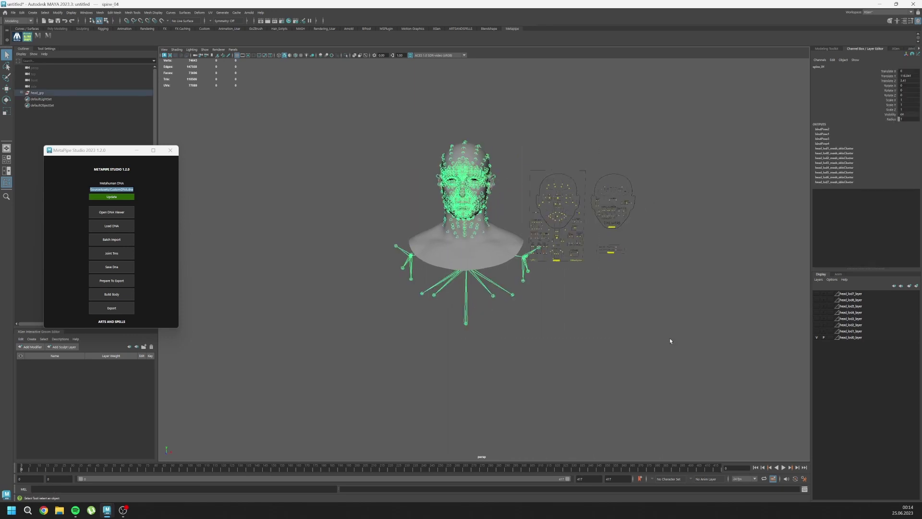
left_click_drag(376, 330, 401, 344)
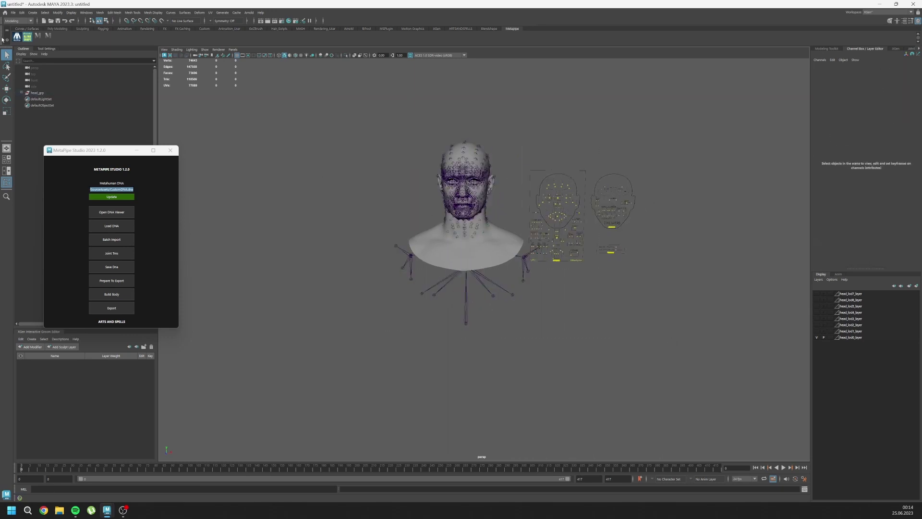
Save the scene as Custom_DNA.mb in C:/dna_calibration/data, replacing the existing file
left_click(13, 12)
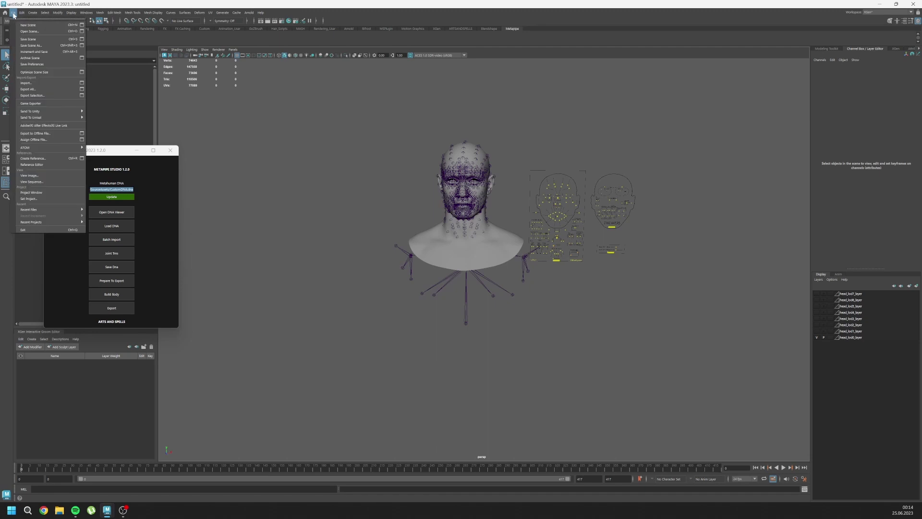
left_click(30, 45)
left_click(267, 213)
double_click(267, 215)
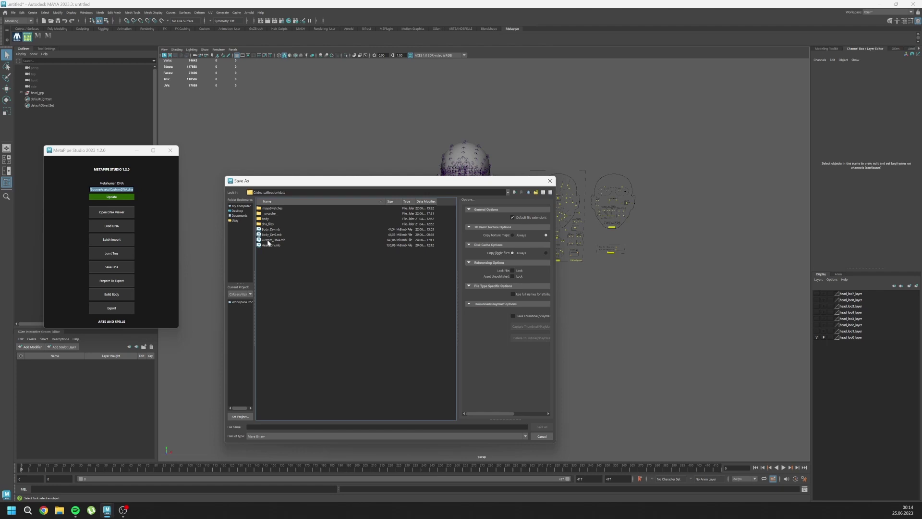
double_click(268, 240)
left_click(377, 321)
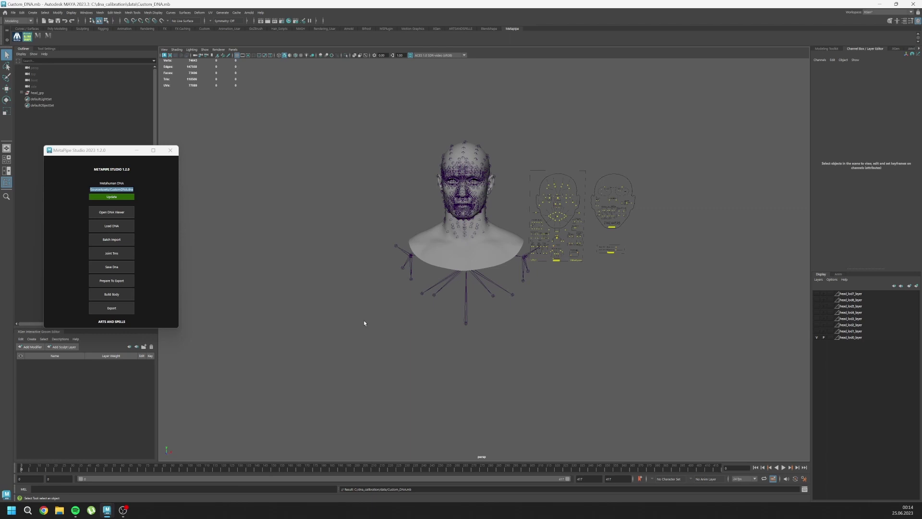
Load the DNA for the head rig with MetaPipe Studio
left_click_drag(416, 323, 445, 188, "alt")
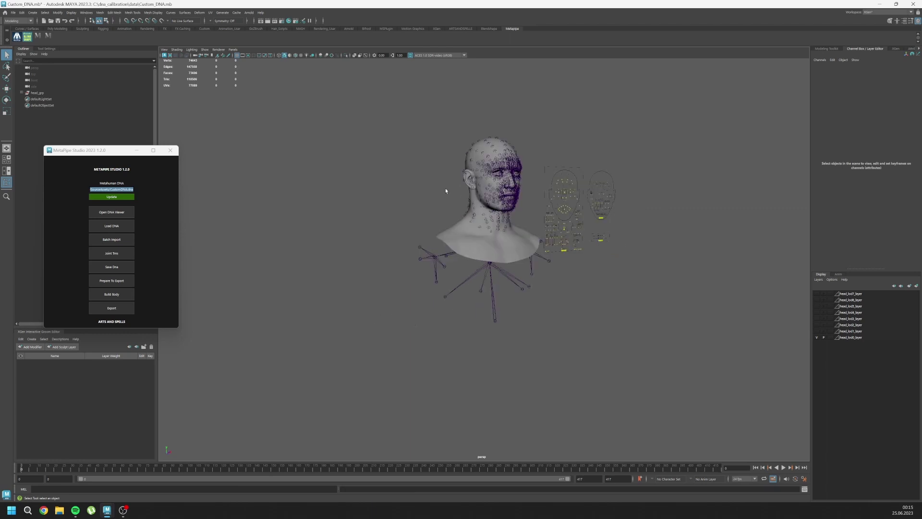
middle_click_drag(269, 190, 222, 259, "alt")
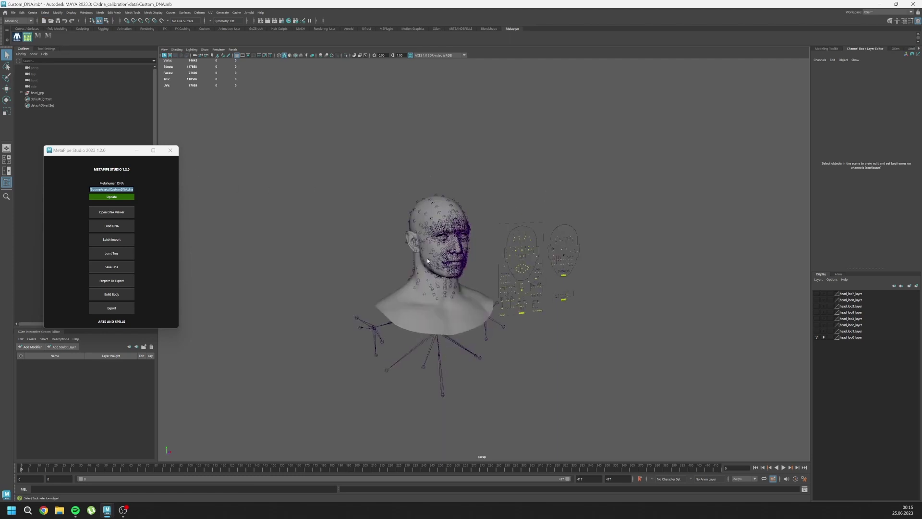
right_click_drag(374, 258, 461, 259, "alt")
left_click_drag(461, 260, 436, 257, "alt")
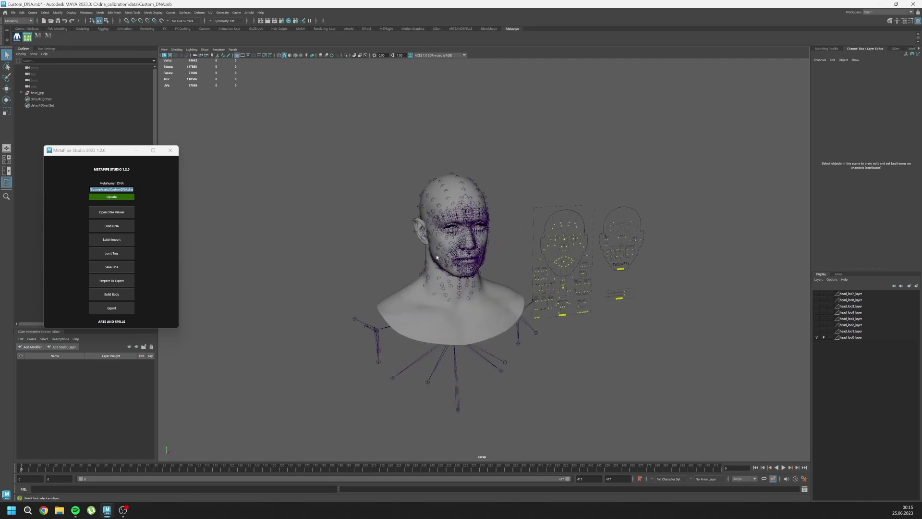
left_click(109, 230)
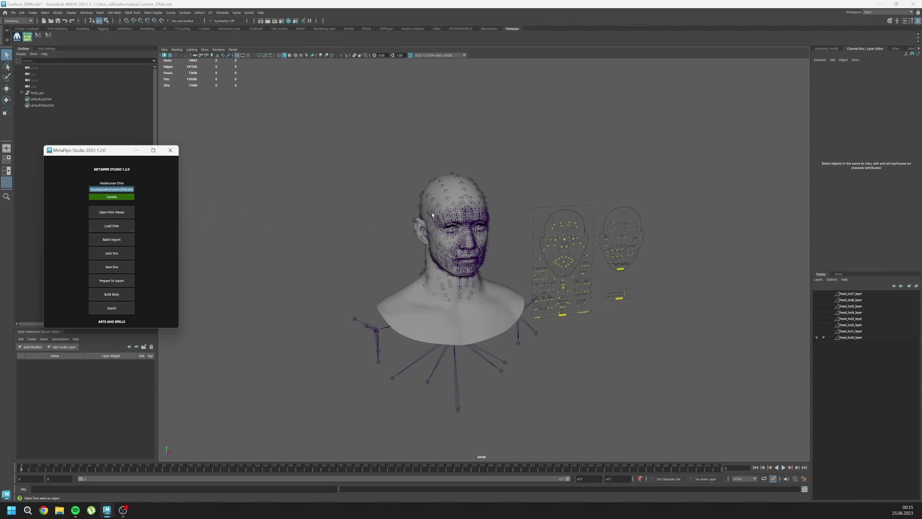
Batch import all the character OBJ files, including the body, both eyes, head and teeth
left_click(106, 240)
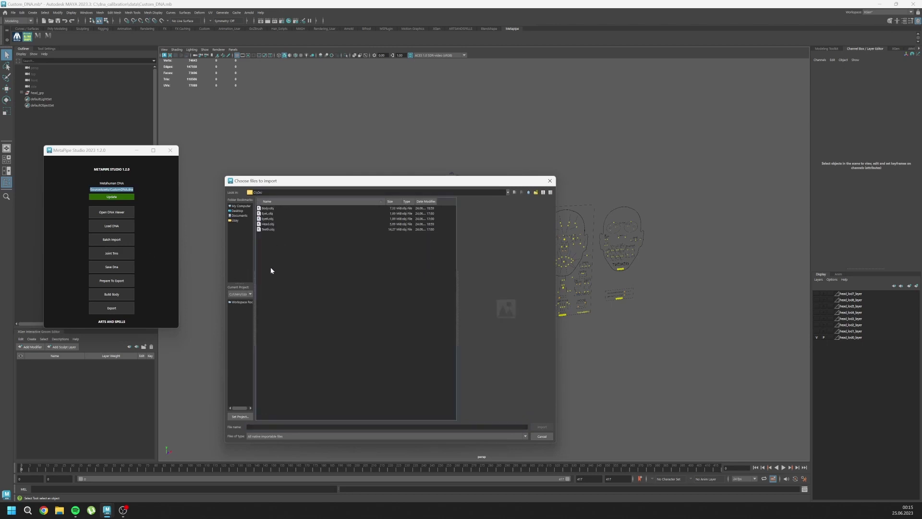
left_click(270, 230)
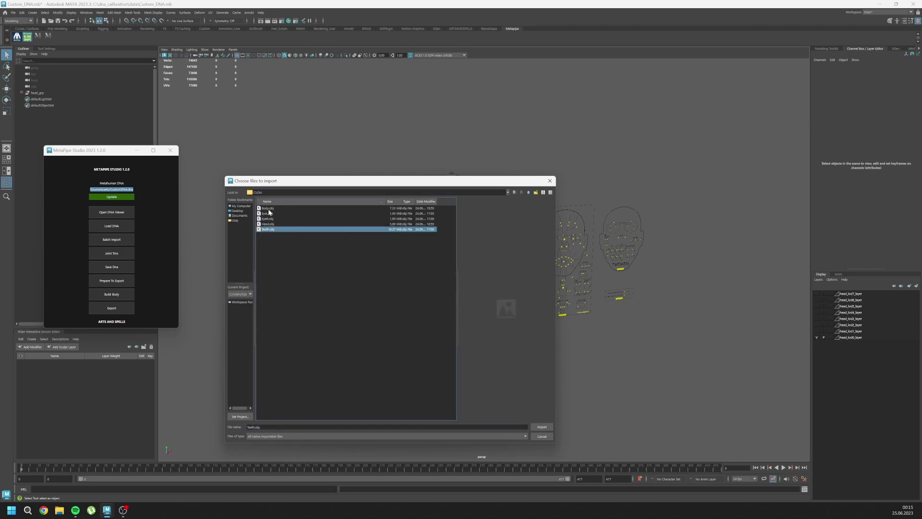
left_click(267, 208, "shift")
left_click(543, 427)
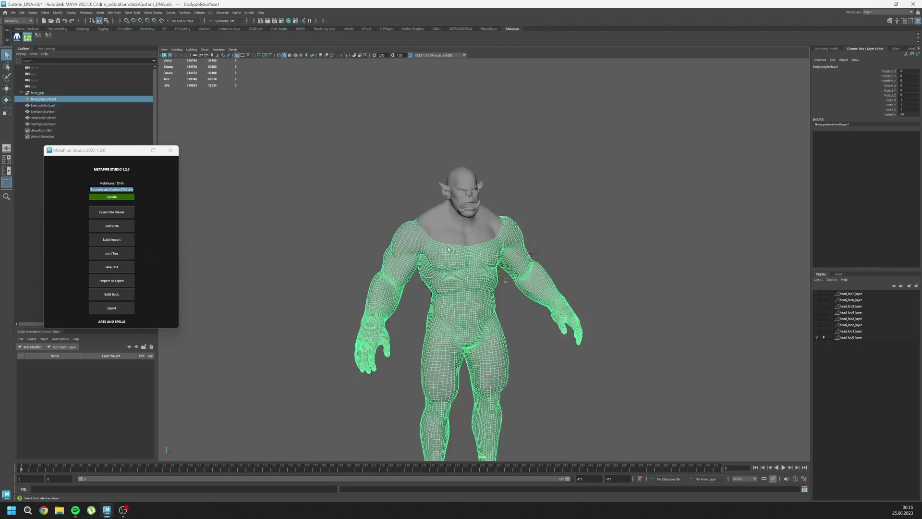
Move all the imported character meshes sideways along X, clear of the MetaHuman head rig
left_click_drag(481, 252, 444, 240, "alt")
left_click_drag(416, 146, 489, 272)
scroll(486, 293, "down", 5)
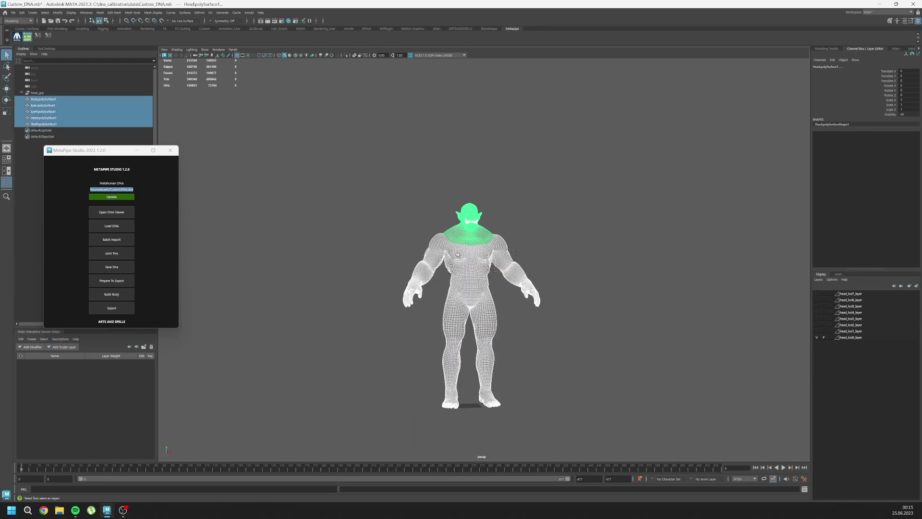
key("w")
left_click_drag(499, 392, 417, 391)
left_click(483, 342)
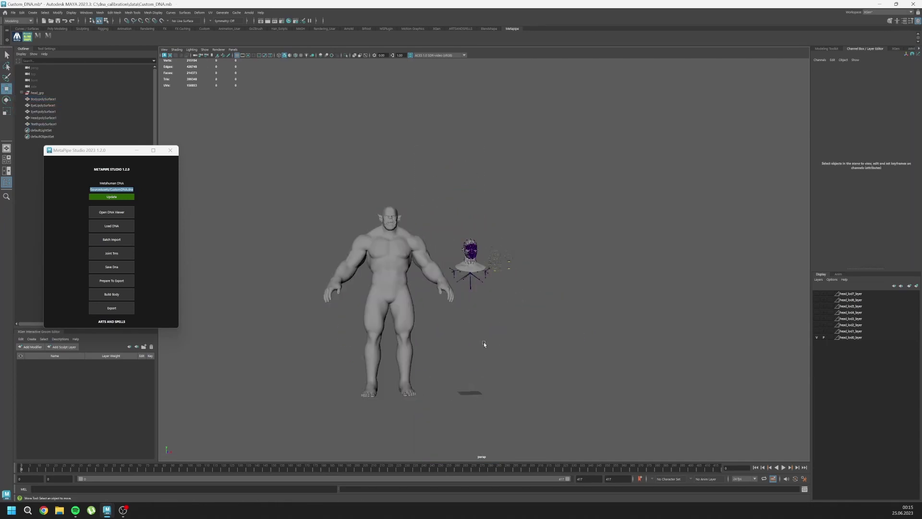
Examine the imported character meshes beside the MetaHuman head rig, including its clavicle and spine joints
middle_click_drag(483, 342, 494, 379, "alt")
scroll(474, 370, "up", 2)
scroll(474, 336, "up", 5)
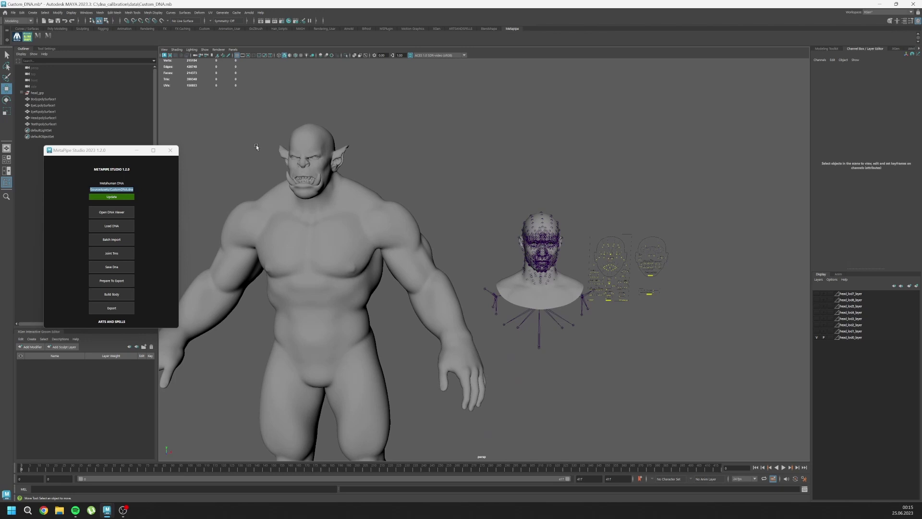
scroll(312, 189, "down", 5)
scroll(455, 240, "up", 4)
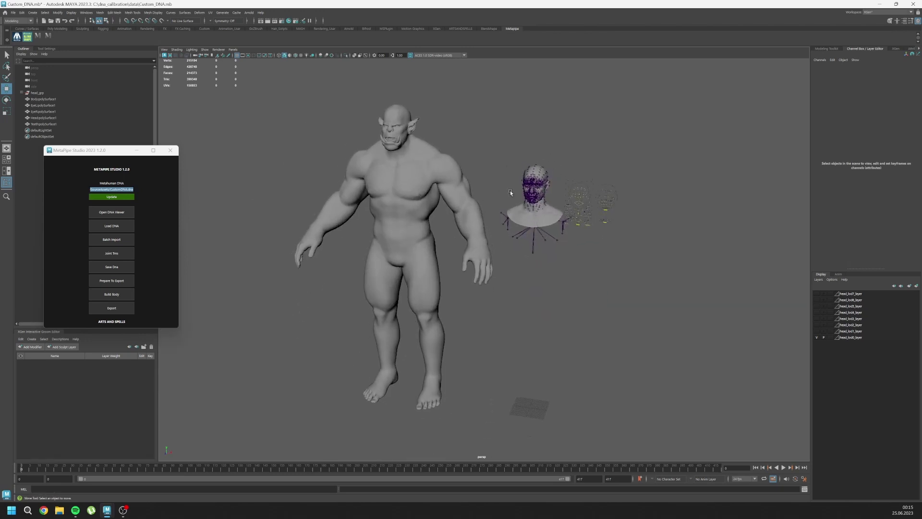
left_click(402, 136)
left_click(489, 197)
scroll(485, 211, "up", 5)
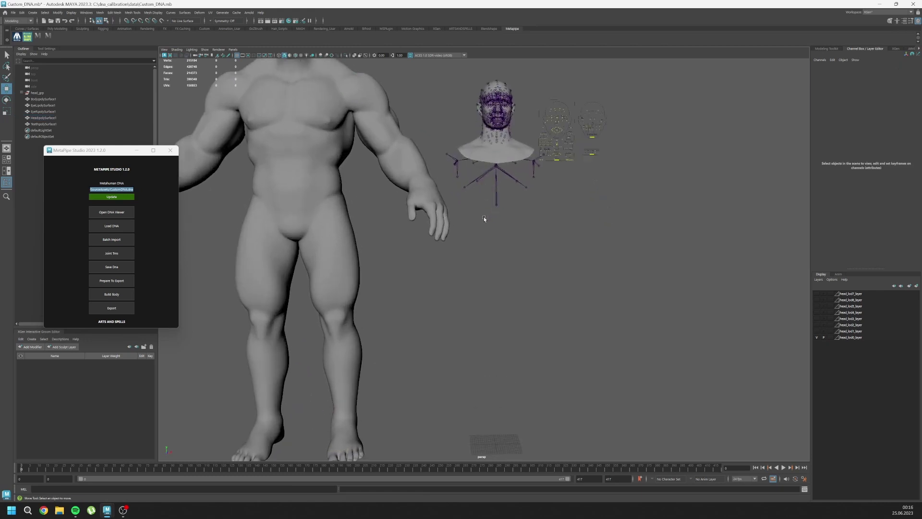
scroll(456, 241, "up", 2)
left_click(402, 191)
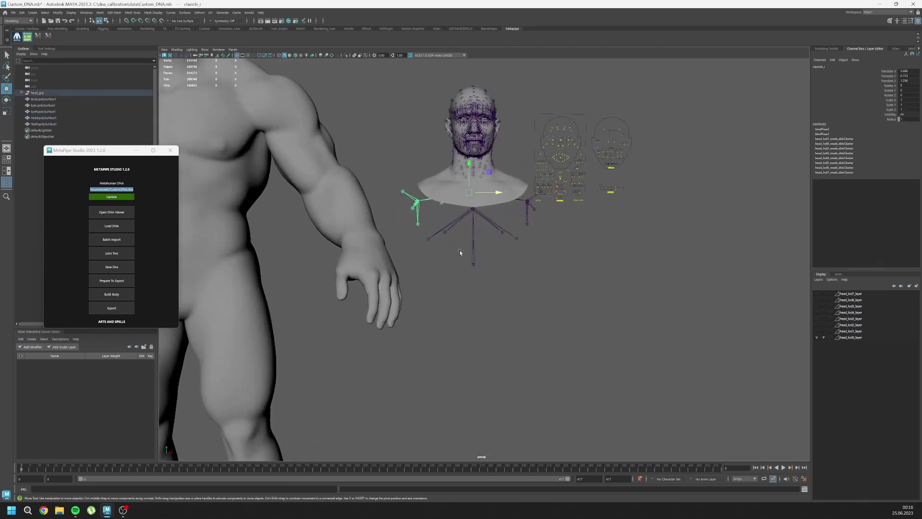
left_click(554, 249)
left_click_drag(571, 306, 418, 230)
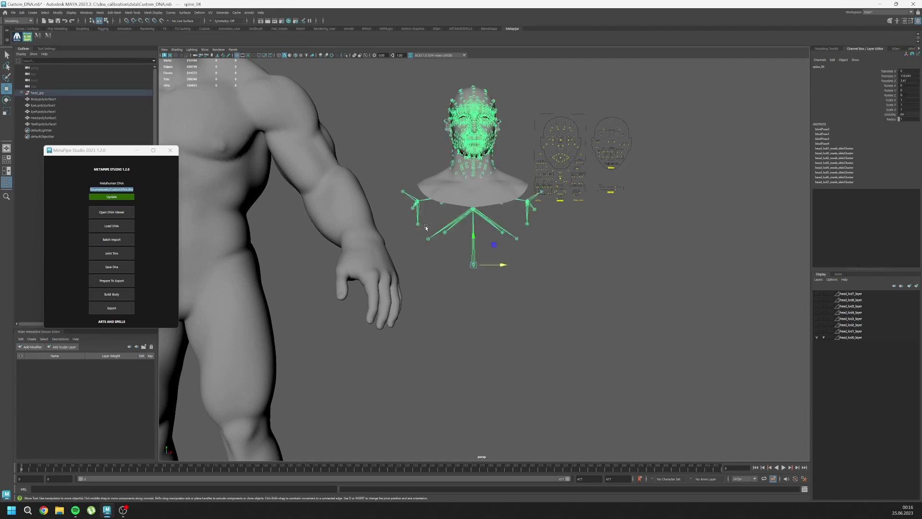
left_click(470, 312)
scroll(471, 312, "down", 8)
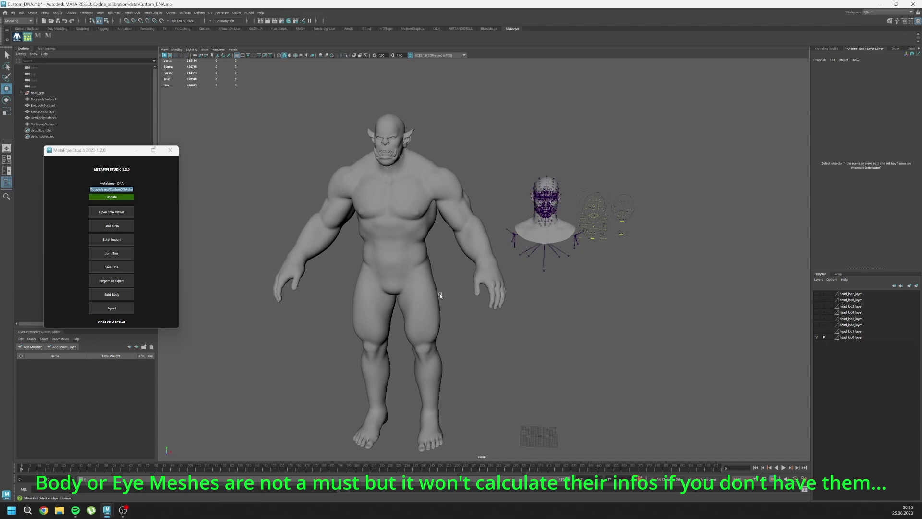
left_click(440, 295)
left_click(525, 345)
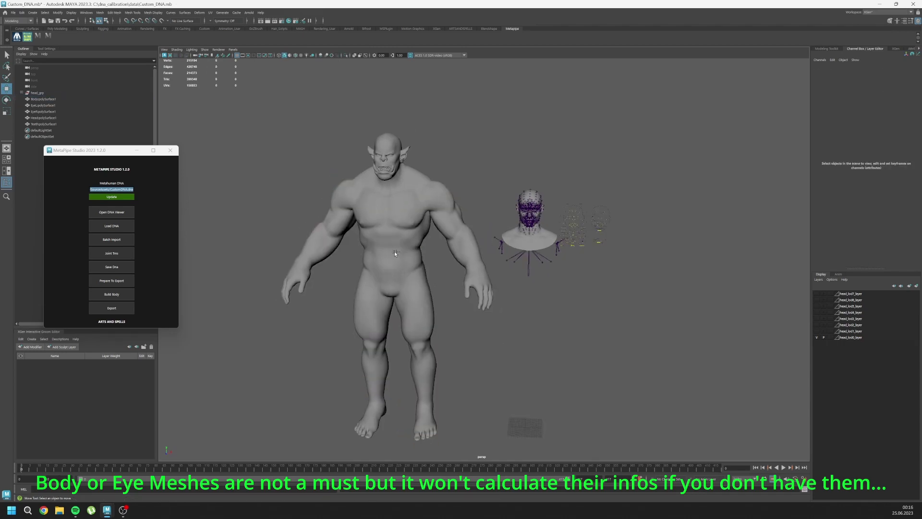
Undo the joint selections and the sideways move of the imported character meshes
key("ctrl+z")
key("ctrl+z")
key("ctrl+z")
key("ctrl+z")
key("ctrl+z")
key("ctrl+z")
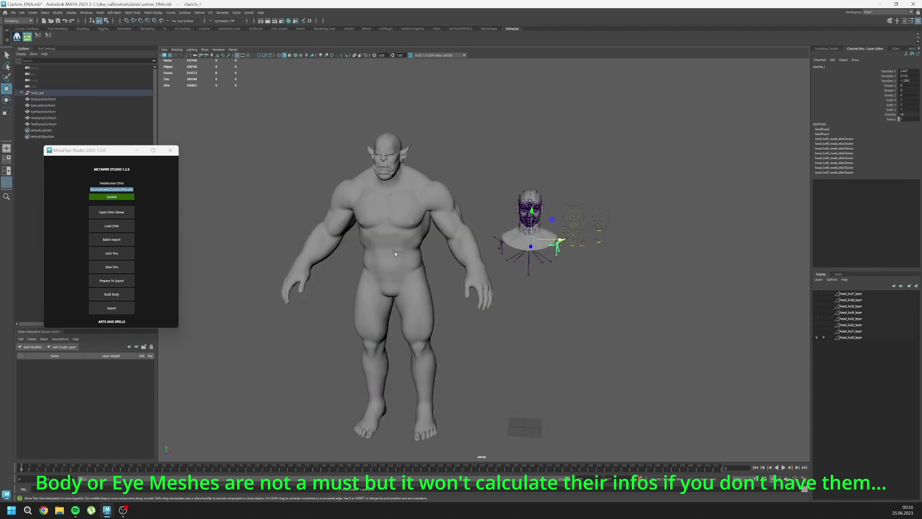
key("ctrl+z")
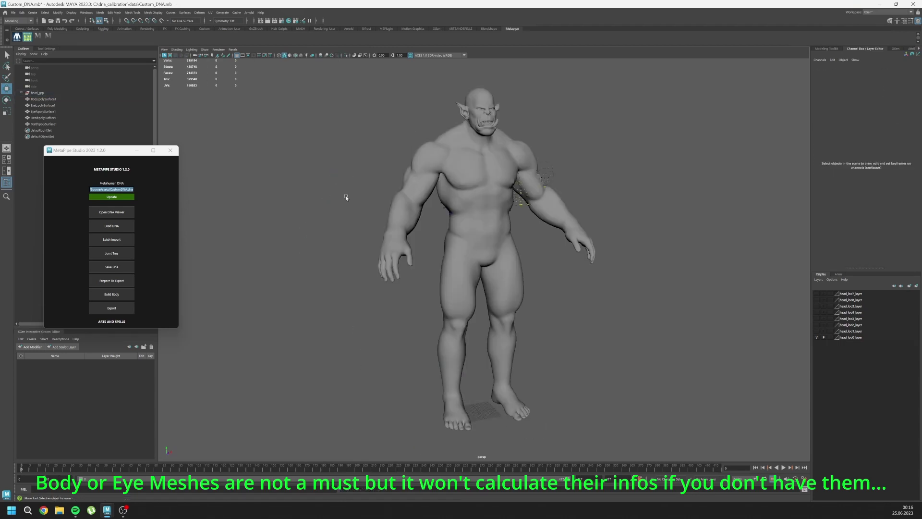
Fit the MetaHuman rig's joints to the imported head, both eyes and body meshes with MetaPipe Studio's joint transform function
left_click(46, 118)
left_click(41, 105, "ctrl")
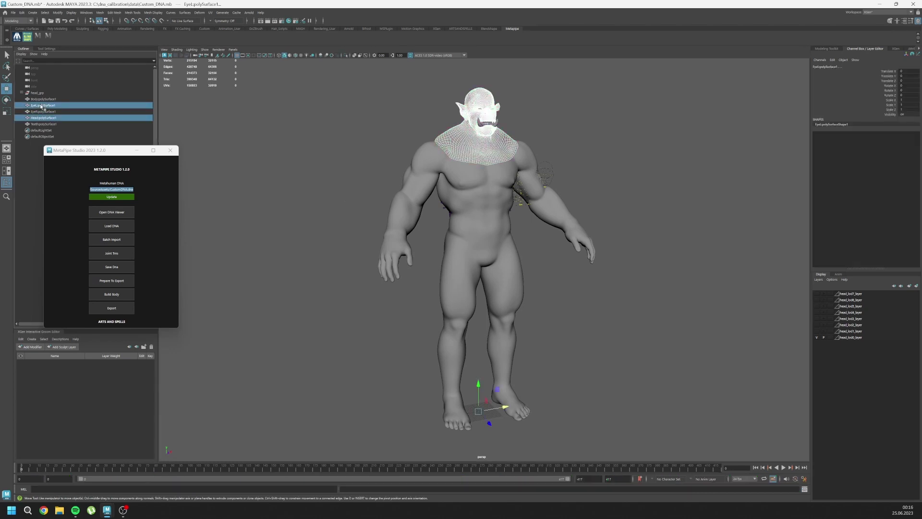
left_click(42, 112, "ctrl")
left_click(40, 100, "ctrl")
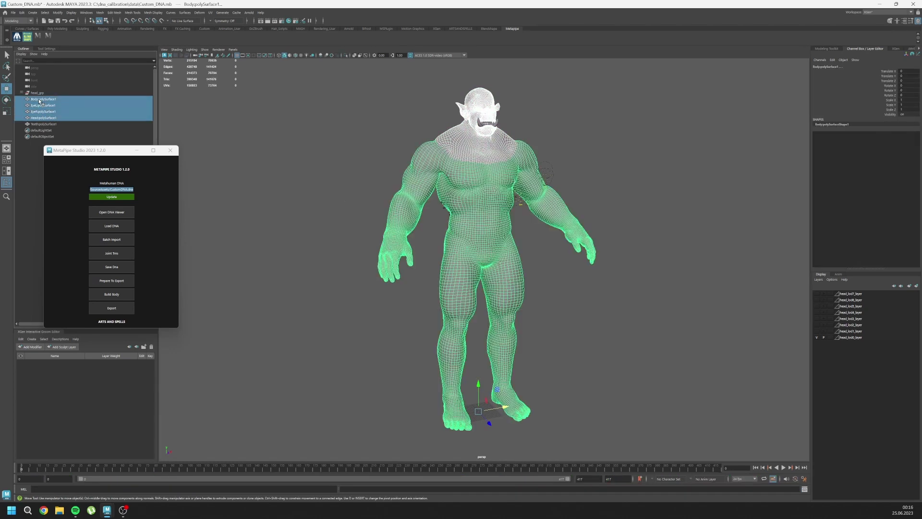
left_click(110, 253)
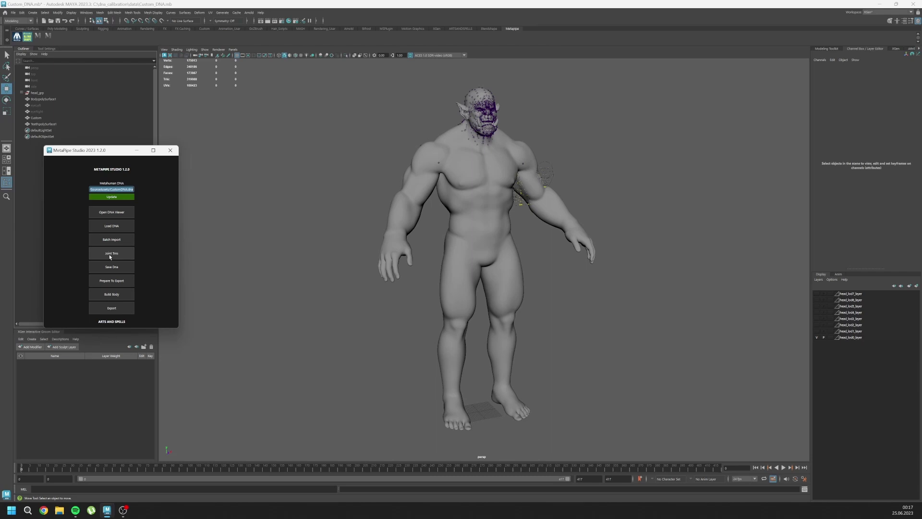
Examine how the facial joints sit on the orc's face, jaw and tusks, toggling the X-ray joint display
middle_click_drag(461, 159, 480, 307, "alt")
scroll(480, 288, "up", 5)
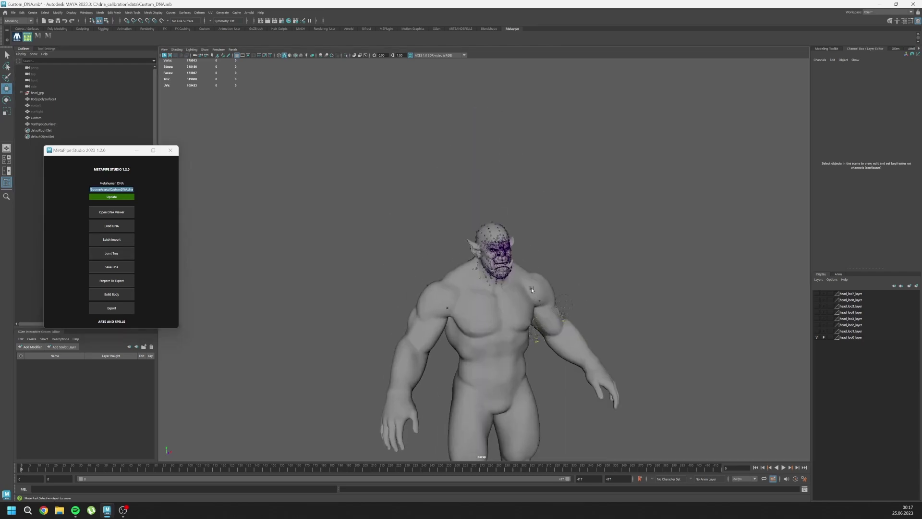
left_click_drag(480, 240, 375, 216, "alt")
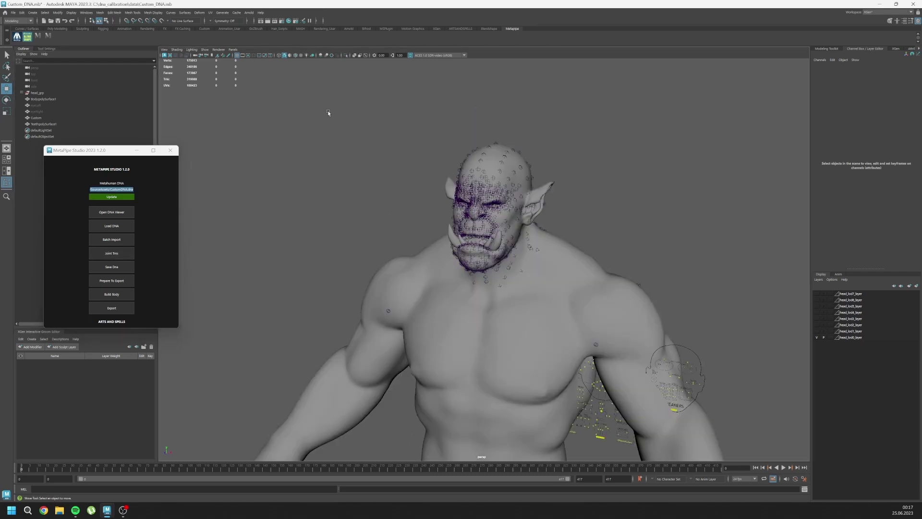
left_click(366, 55)
left_click_drag(479, 235, 610, 250, "alt")
scroll(457, 281, "up", 4)
left_click_drag(456, 280, 480, 294, "alt")
left_click(366, 55)
left_click_drag(355, 259, 458, 280, "alt")
scroll(454, 271, "up", 5)
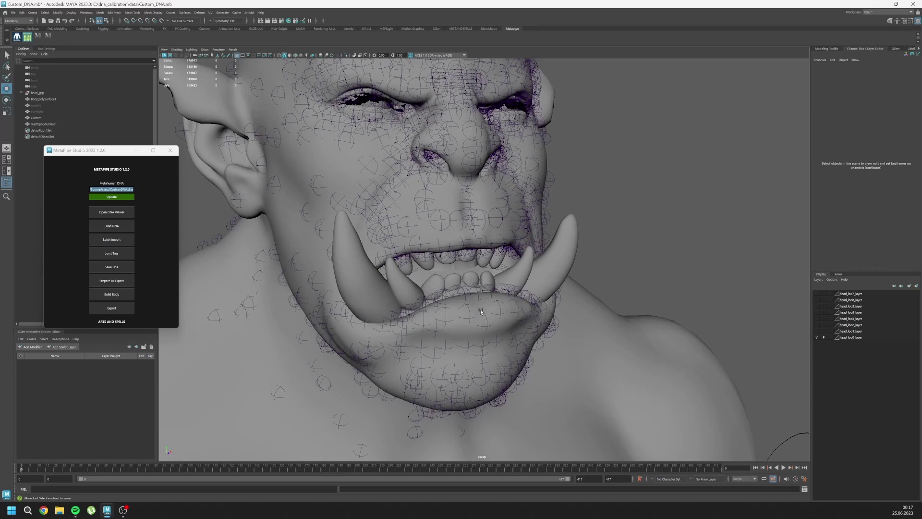
scroll(475, 313, "down", 5)
scroll(472, 311, "up", 4)
left_click_drag(474, 241, 414, 292, "alt")
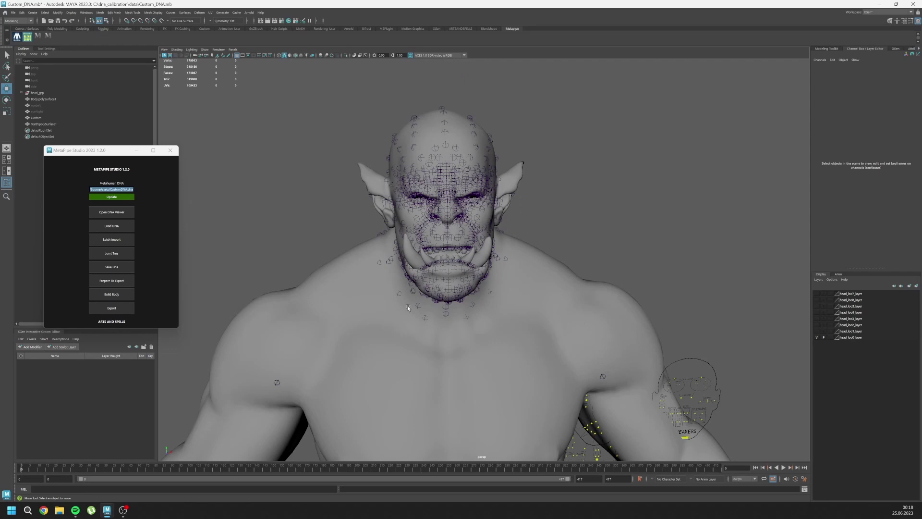
scroll(409, 308, "down", 5)
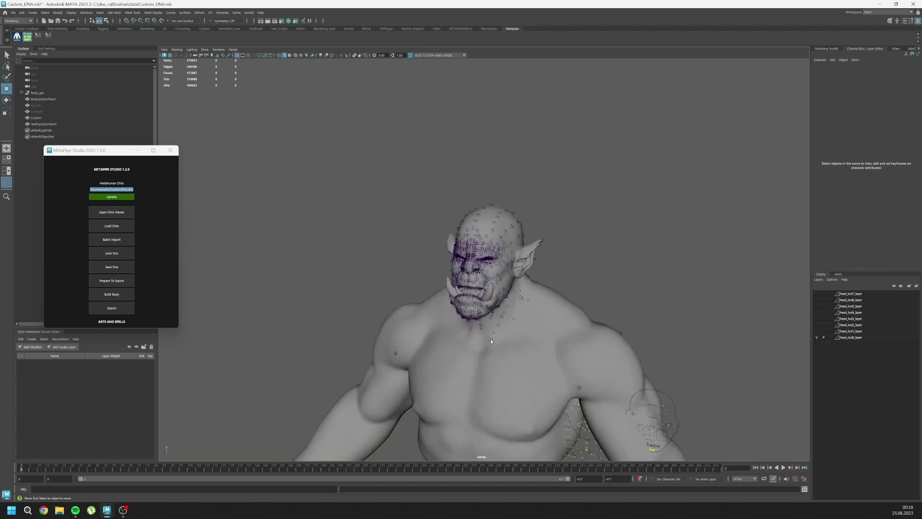
Inspect the fitted neck, clavicle, upper arm and spine joints around the orc's shoulders from several angles
left_click_drag(491, 339, 461, 271, "alt")
left_click(521, 199)
left_click(524, 234)
left_click(546, 252)
left_click(458, 162)
left_click(437, 298)
scroll(437, 299, "up", 4)
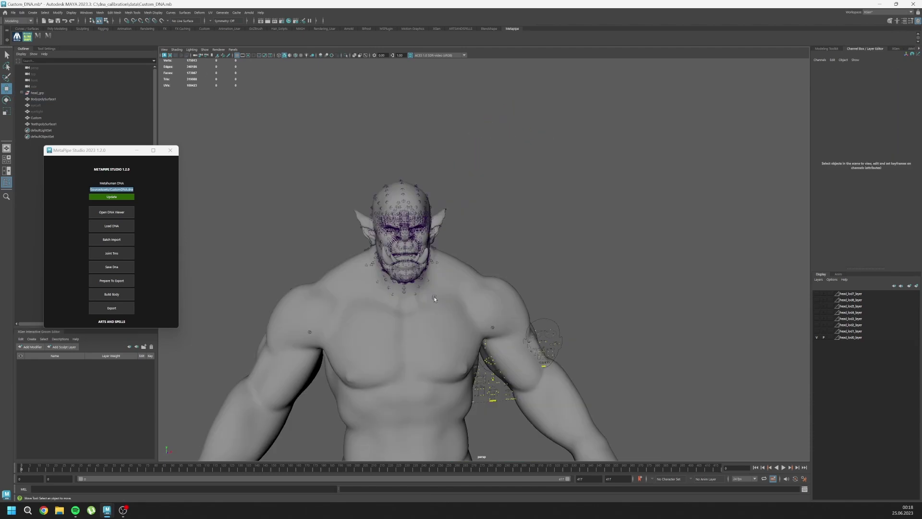
scroll(434, 296, "down", 4)
scroll(414, 269, "up", 2)
scroll(402, 238, "up", 5)
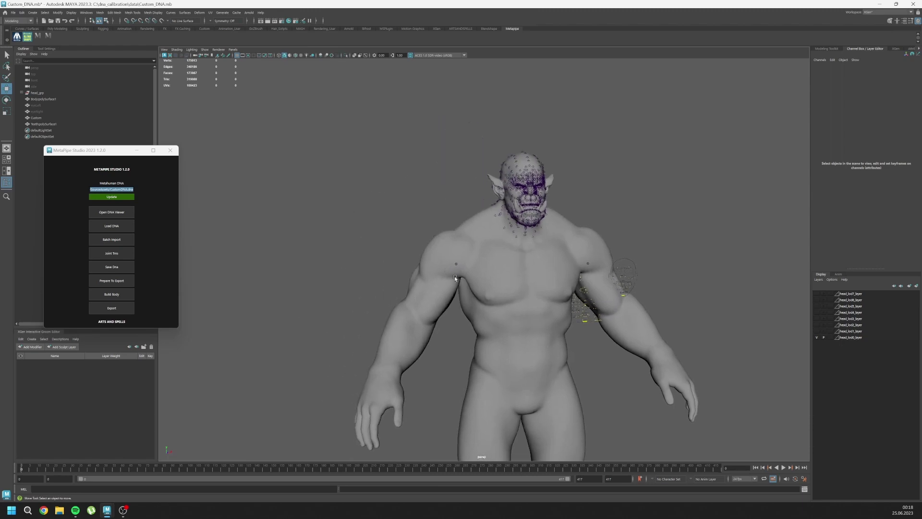
left_click_drag(402, 241, 418, 258, "alt")
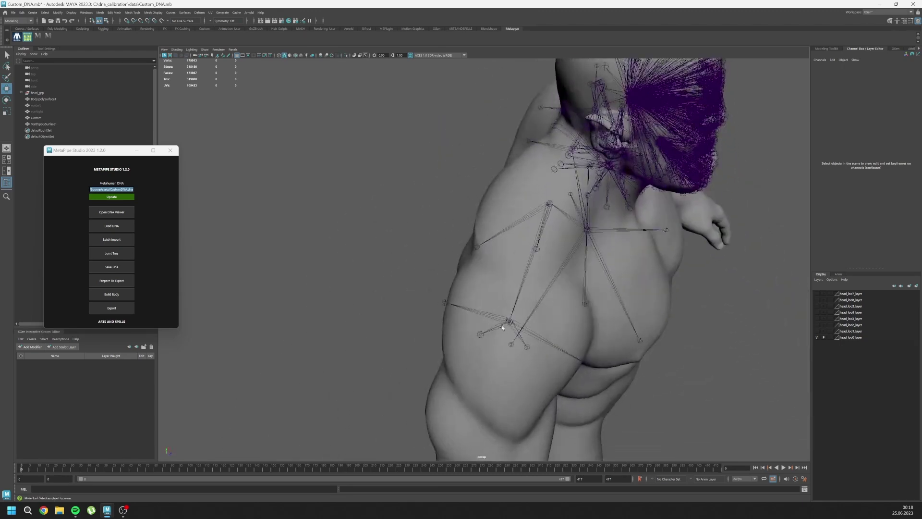
left_click_drag(502, 327, 351, 248, "alt")
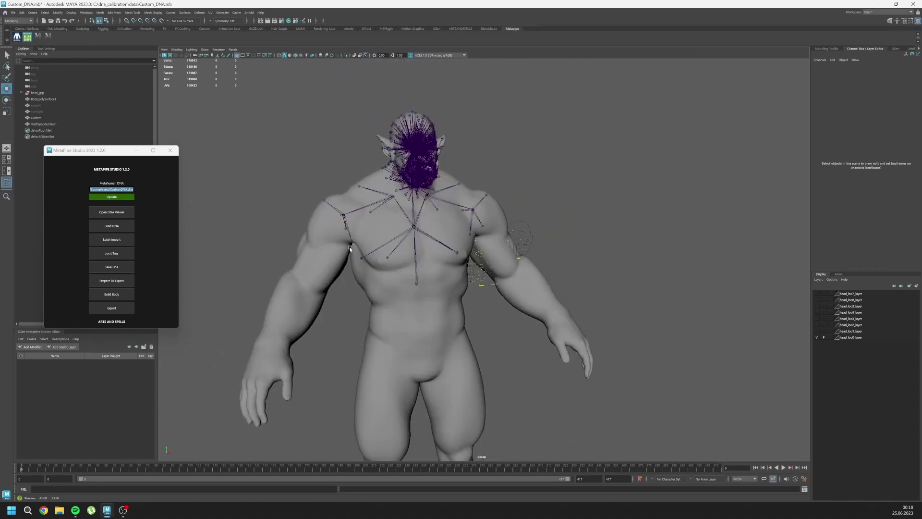
Save the DNA of the fitted head rig with MetaPipe Studio
scroll(547, 178, "down", 4)
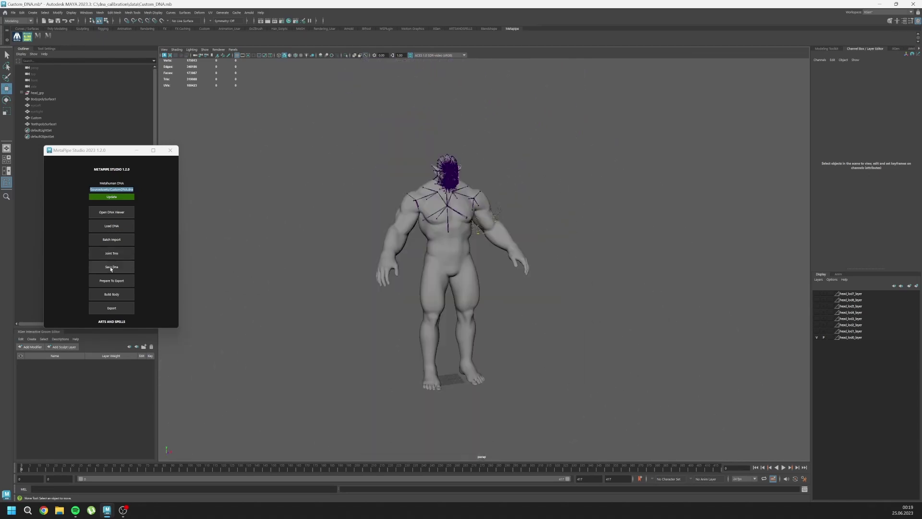
left_click(111, 267)
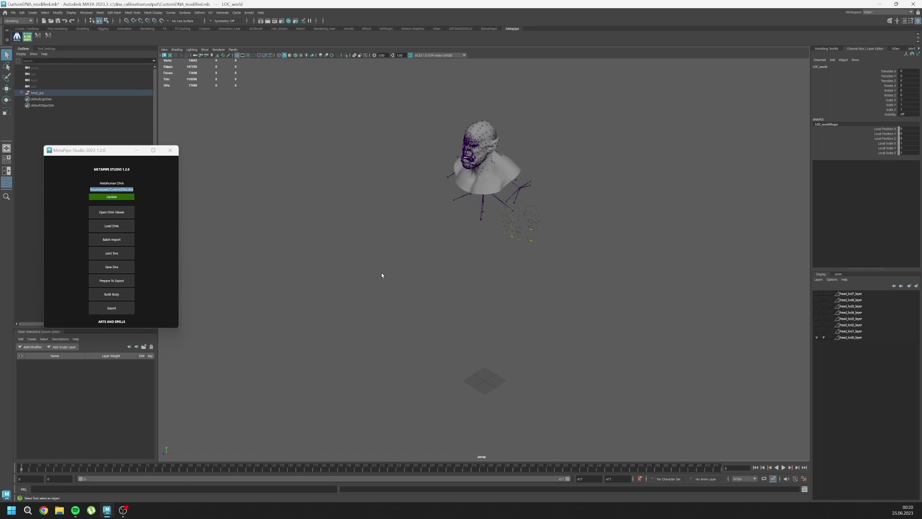
Hide the joints in the viewport around the rebuilt orc head
left_click_drag(451, 252, 480, 241, "alt")
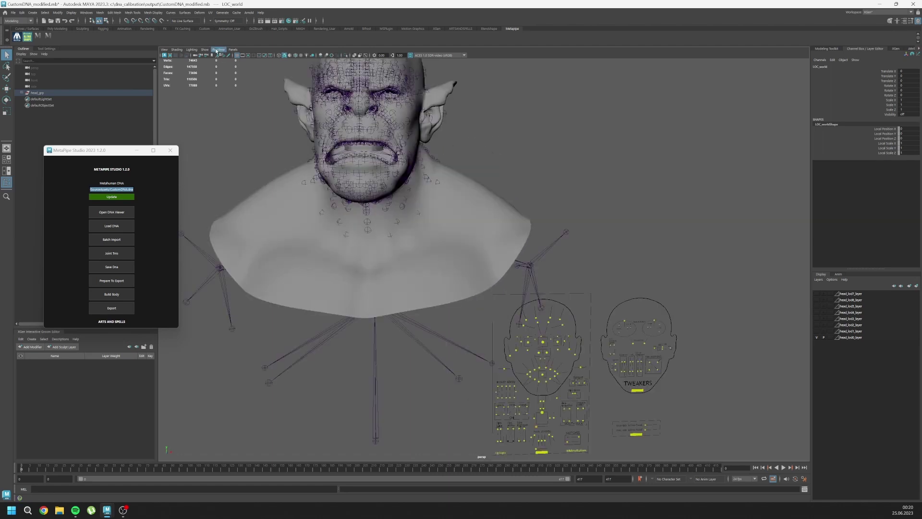
left_click(206, 50)
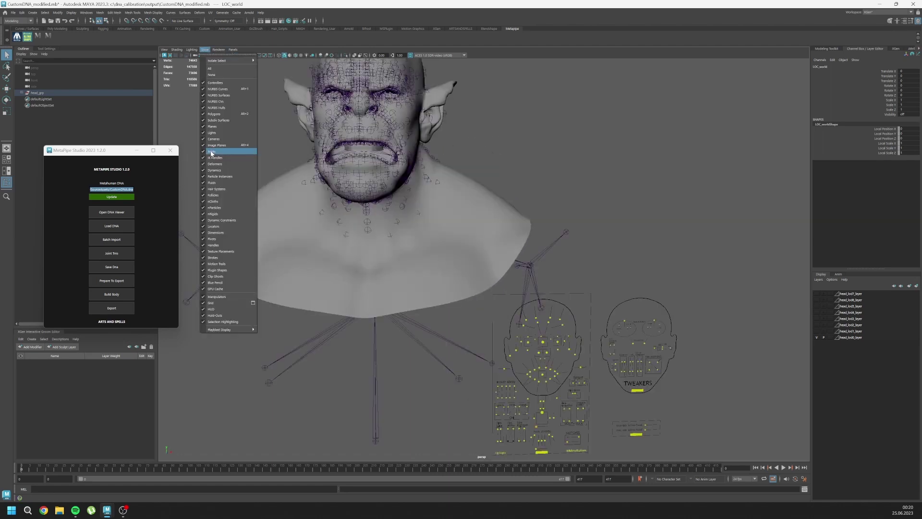
left_click(211, 151)
Hide the teeth, saliva, eyeshell, eyelashes, eyeEdge and cartilage LOD0 meshes of the head group
left_click(21, 92)
left_click(26, 105)
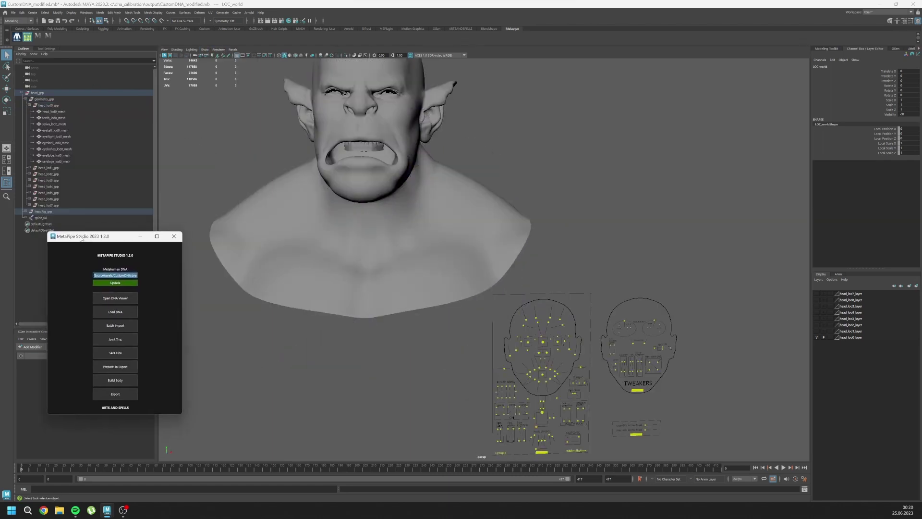
left_click_drag(78, 234, 76, 243)
left_click_drag(56, 162, 53, 111)
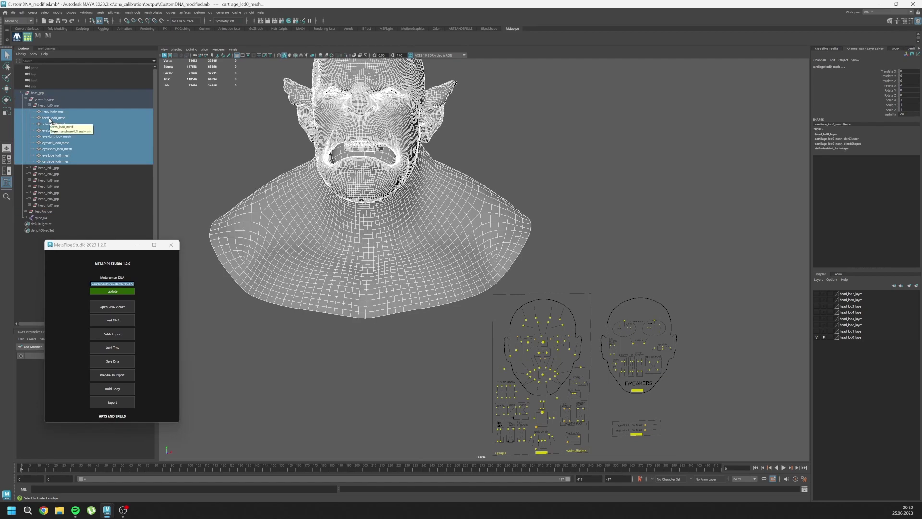
left_click(53, 118, "ctrl")
left_click(50, 124, "ctrl")
left_click(54, 142, "ctrl")
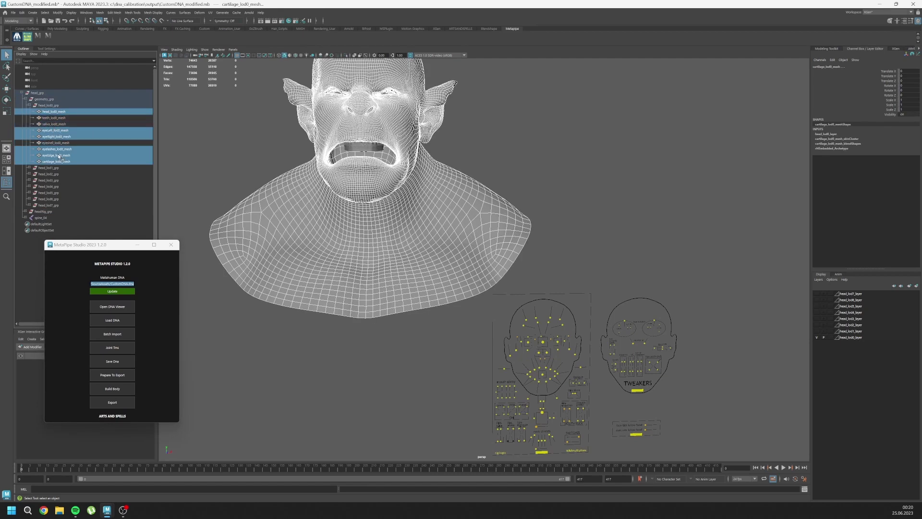
left_click(53, 149, "ctrl")
left_click(57, 163, "ctrl")
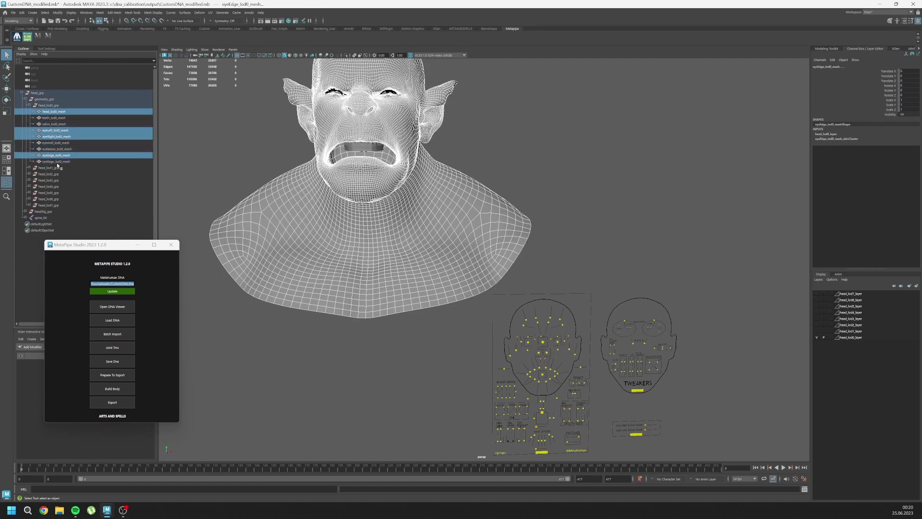
left_click(66, 156, "ctrl")
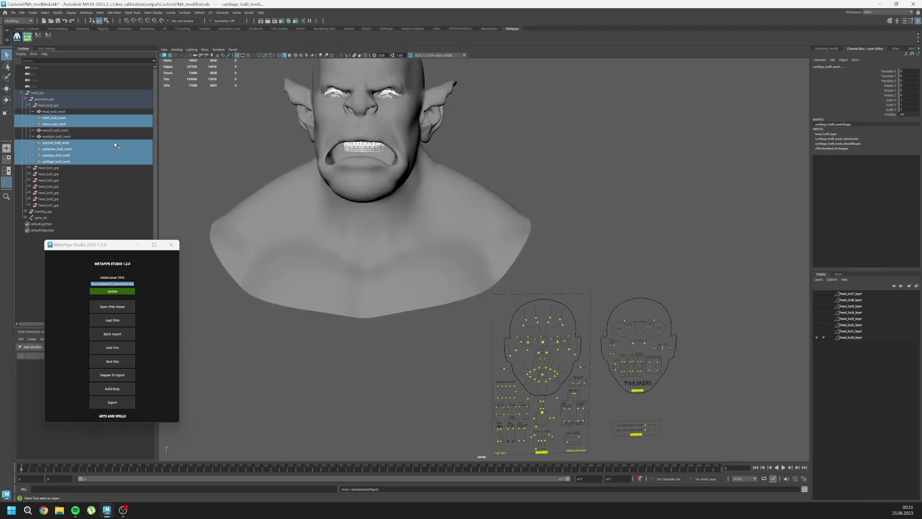
key("ctrl+h")
Test the mouth control on the facial control board against the orc head, and undo the change
left_click_drag(461, 368, 554, 355, "alt")
left_click(515, 352)
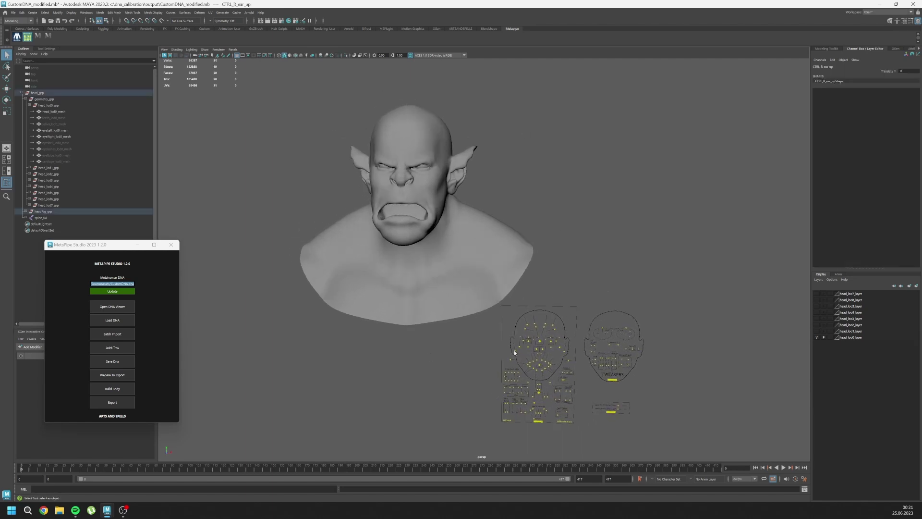
key("w")
left_click(560, 347)
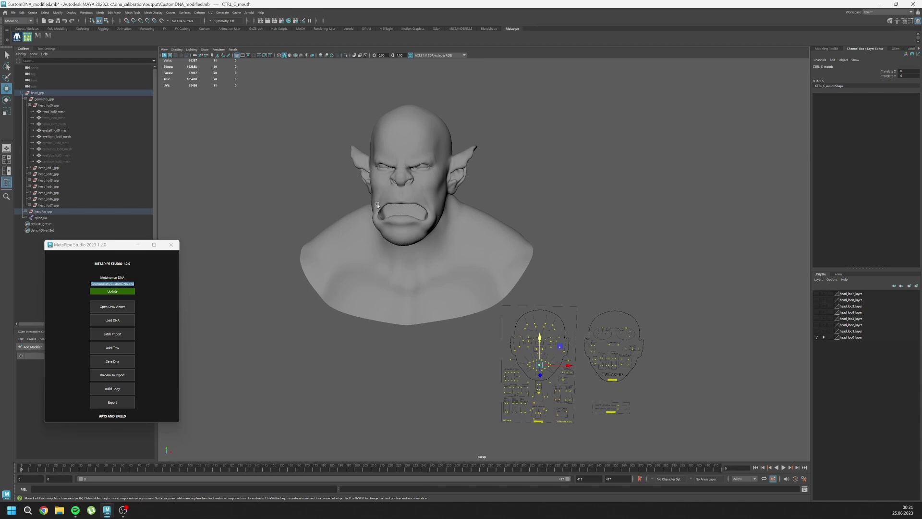
left_click_drag(561, 346, 562, 355)
key("ctrl+z")
Test the jaw and eye controls on the facial control board, undo the changes and clear the selection
left_click(538, 392)
left_click_drag(539, 388, 393, 217)
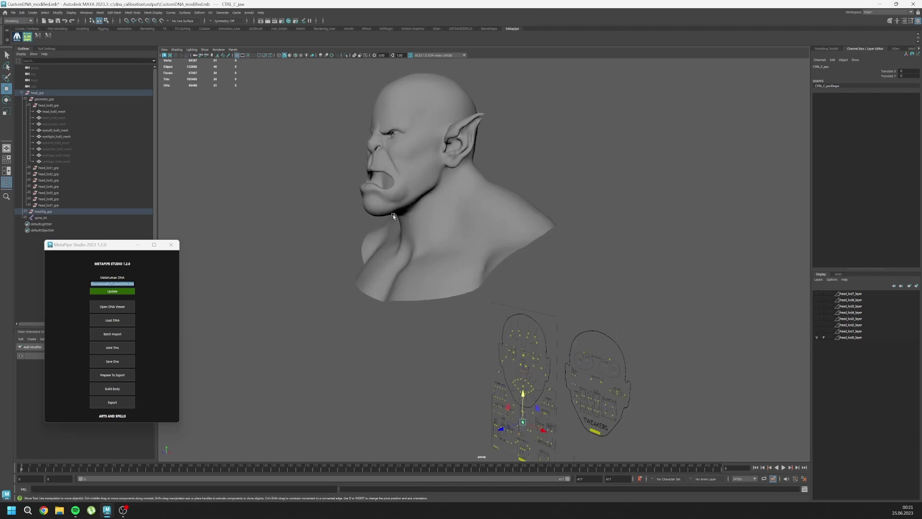
left_click_drag(581, 373, 457, 334, "alt")
left_click(552, 308)
key("ctrl+z")
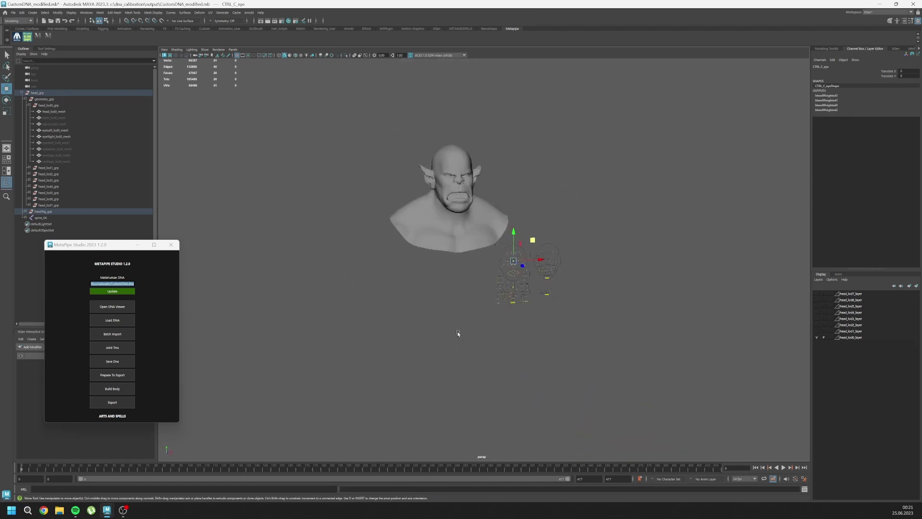
left_click(324, 295)
Batch import the orc's Teeth.obj and Body.obj meshes
left_click(120, 335)
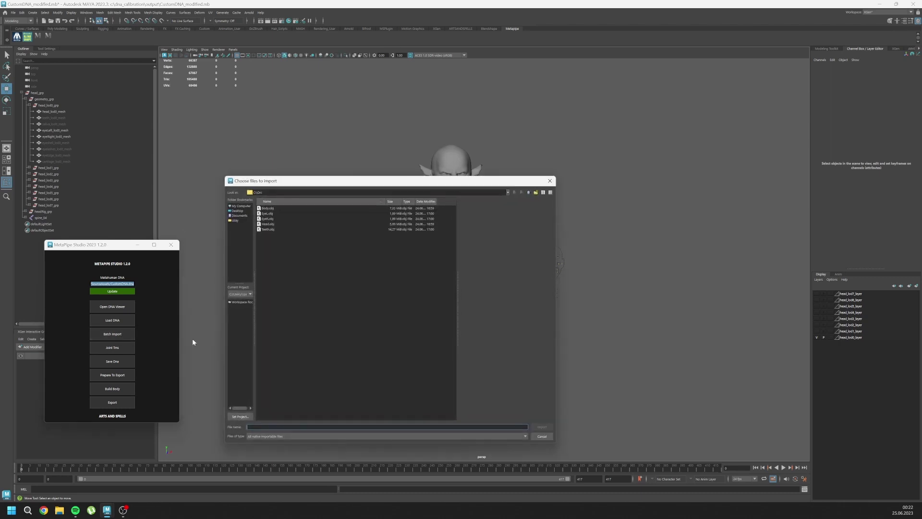
left_click(269, 229)
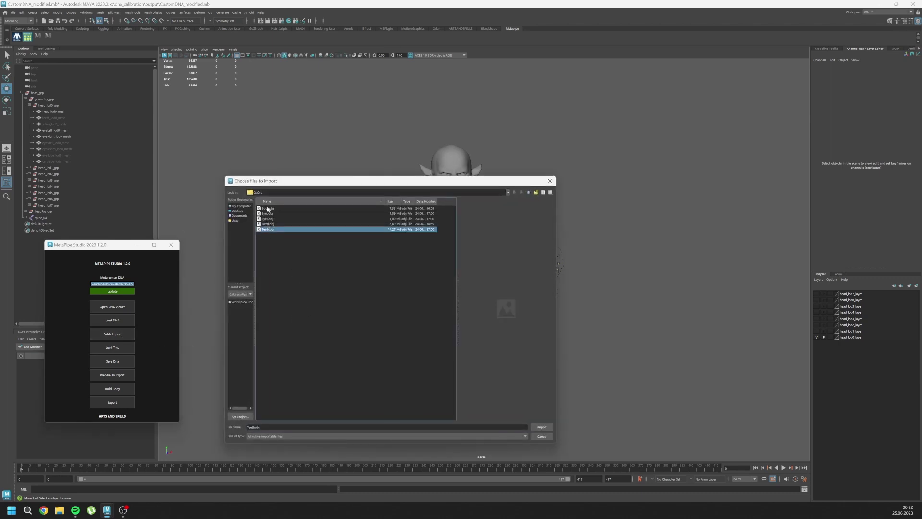
left_click(268, 208, "ctrl")
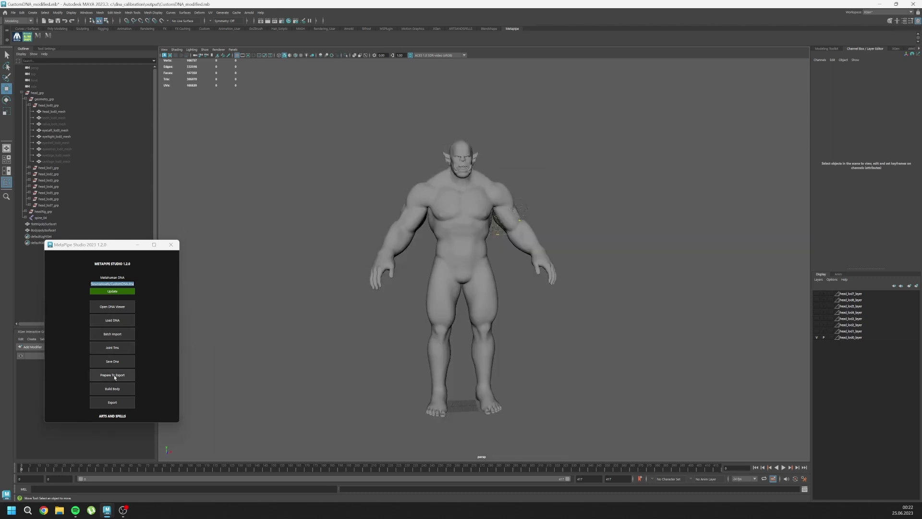
Prepare the rig for export and build the body rig from the imported body mesh
left_click(121, 379)
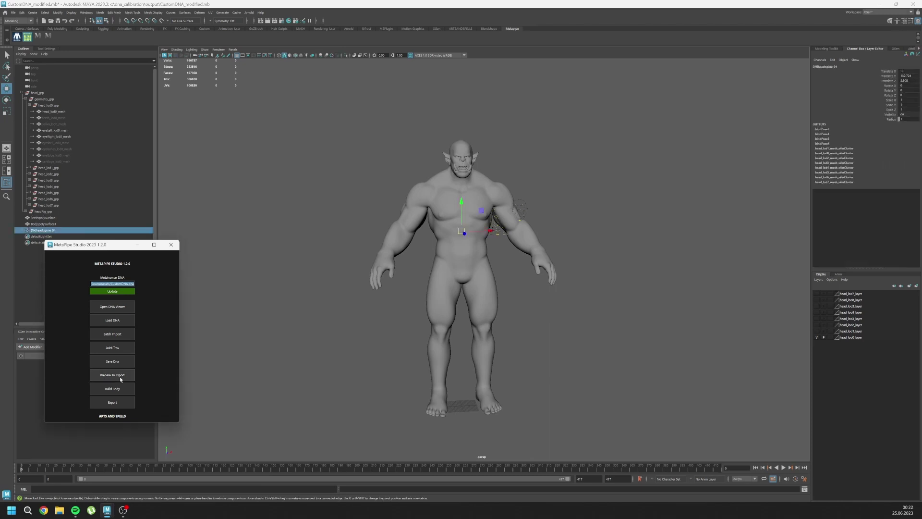
left_click(121, 390)
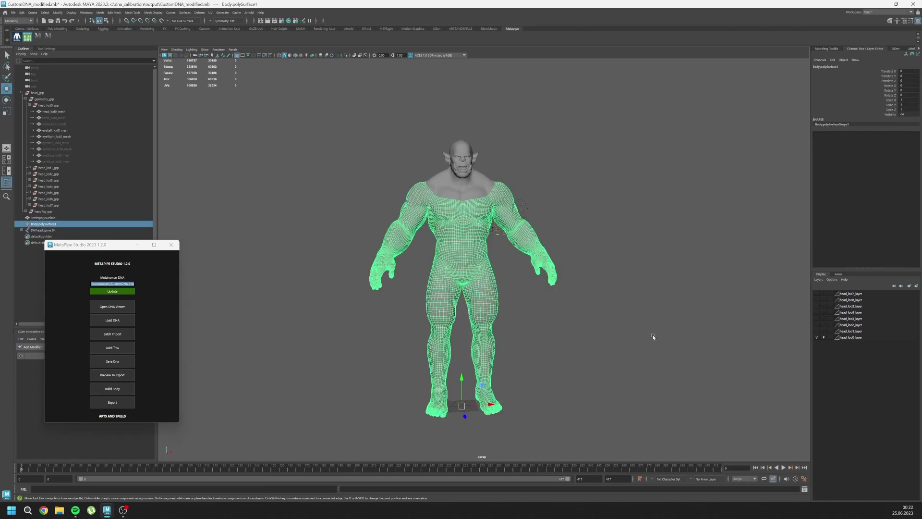
left_click(120, 389)
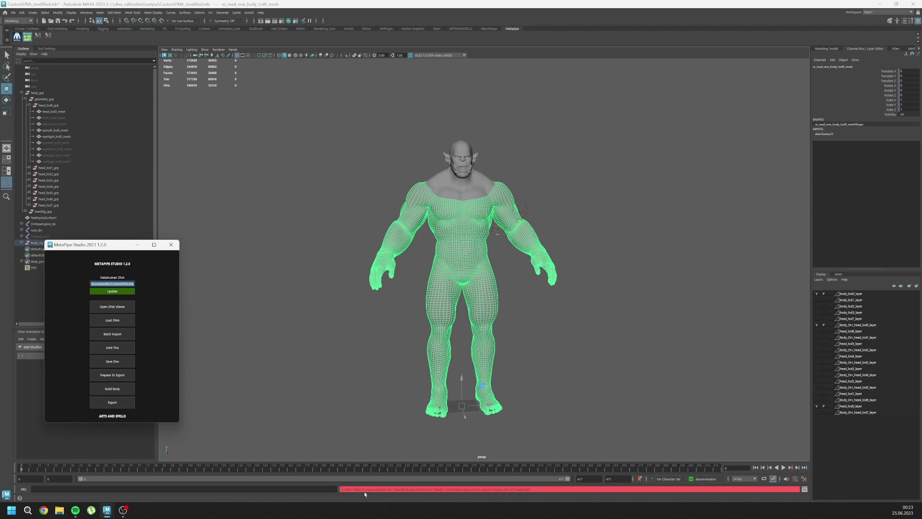
Show the joints in the viewport again over the rigged orc body
left_click(204, 49)
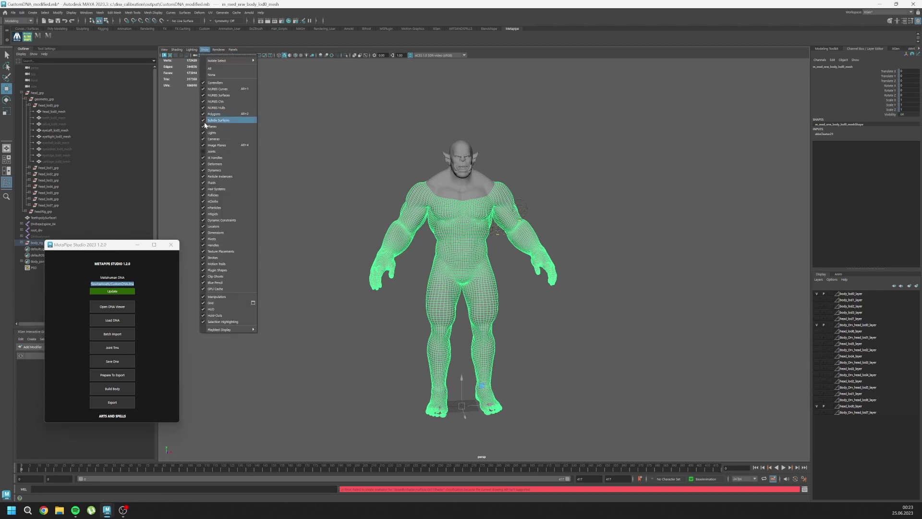
left_click(202, 152)
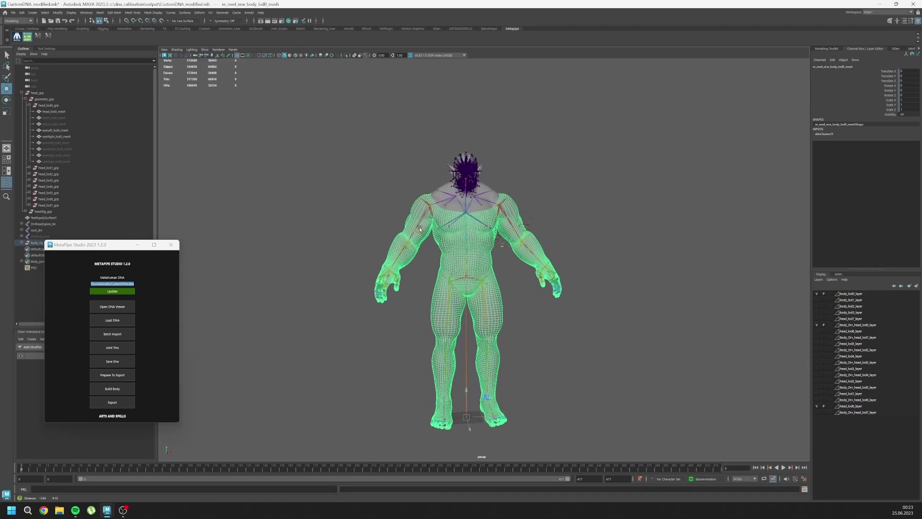
Try a small rotation of the orc's right upper arm joint and undo it
left_click(396, 223)
key("e")
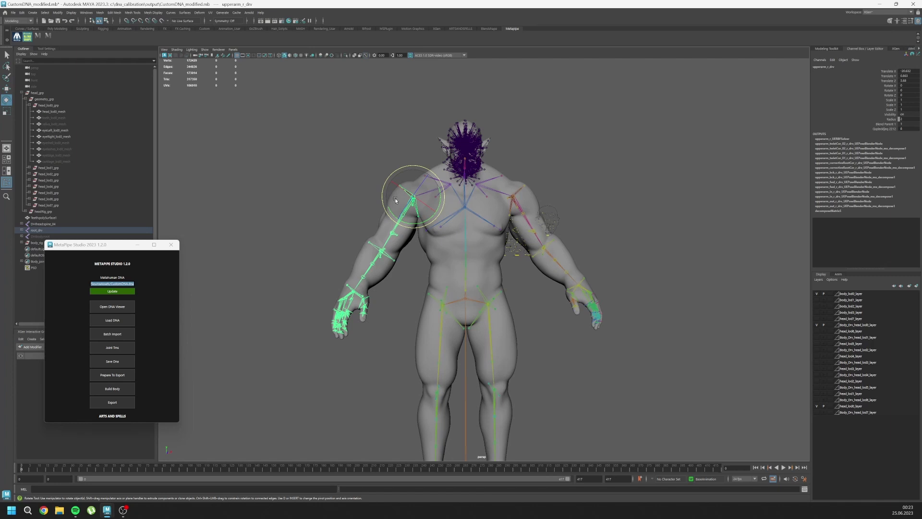
left_click_drag(396, 200, 431, 222)
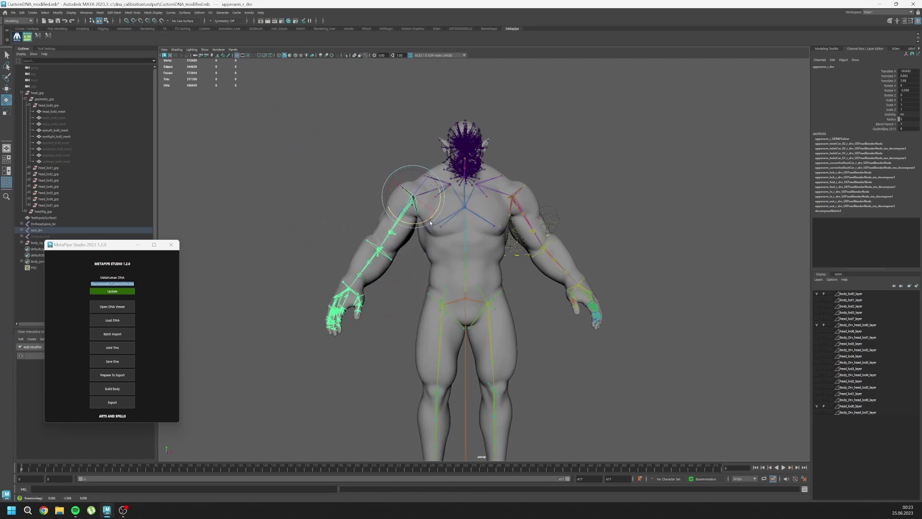
key("ctrl+z")
Raise the right arm by rotating its upper arm joint, inspect the shoulder deformation up close and restore the pose
left_click_drag(336, 281, 391, 264, "alt")
middle_click_drag(391, 264, 455, 316, "alt")
scroll(454, 317, "up", 3)
left_click_drag(455, 317, 495, 276, "alt")
left_click_drag(434, 276, 468, 215)
left_click(418, 329)
left_click_drag(418, 329, 374, 331, "alt")
left_click(375, 331)
scroll(400, 243, "up", 5)
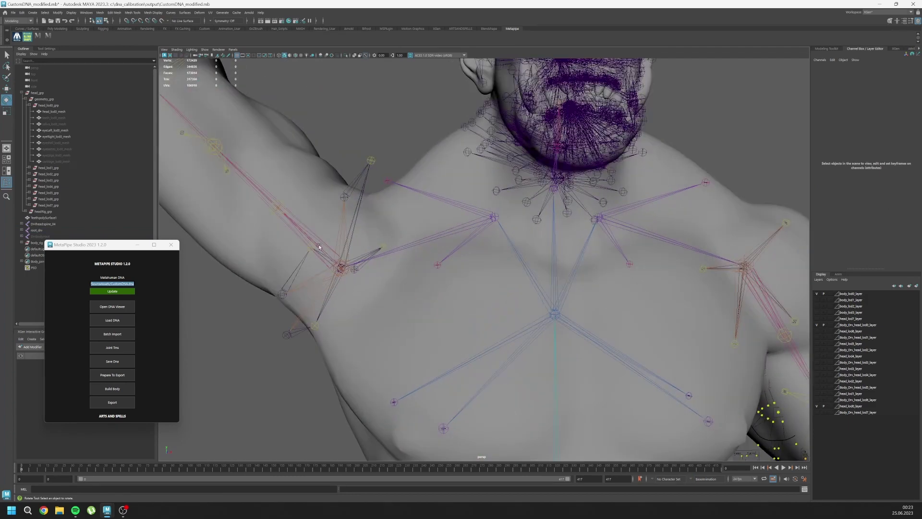
left_click_drag(321, 270, 516, 232, "alt")
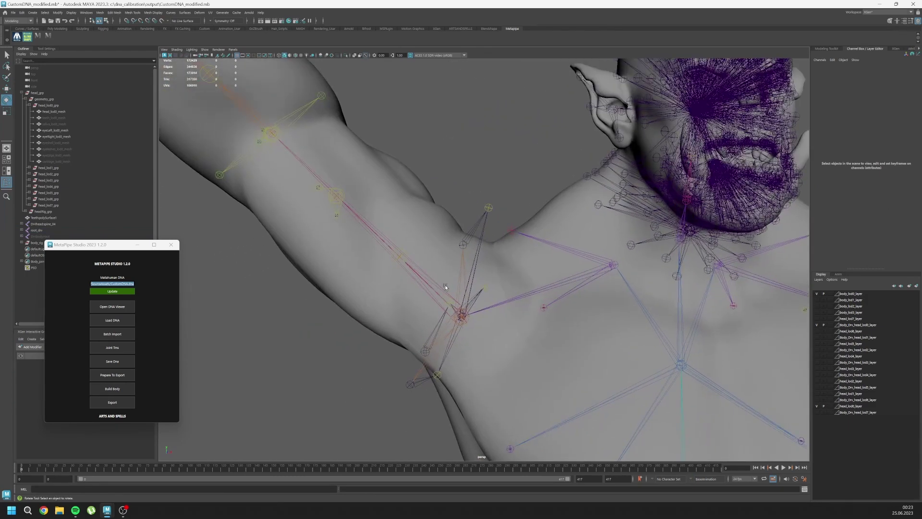
left_click(51, 231)
Raise the right upper arm joint again to check the shoulder from the front and undo the rotation
scroll(453, 279, "down", 5)
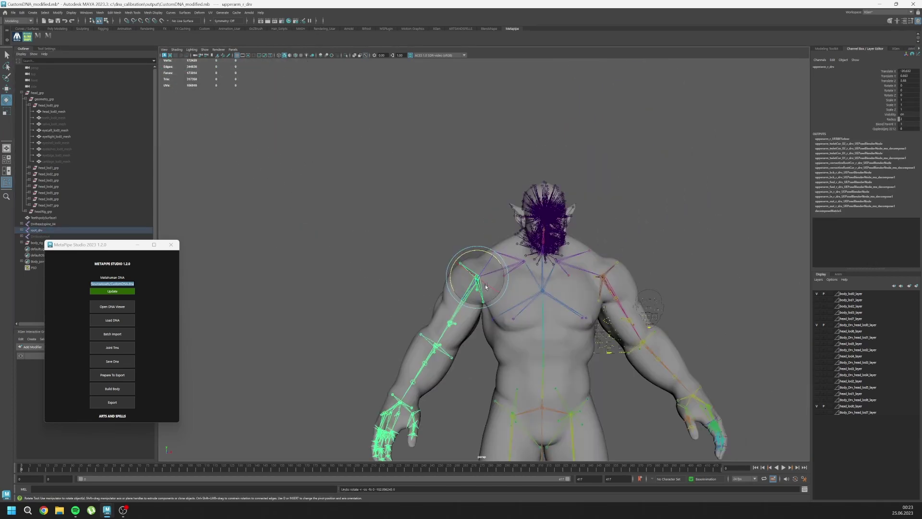
scroll(456, 271, "up", 3)
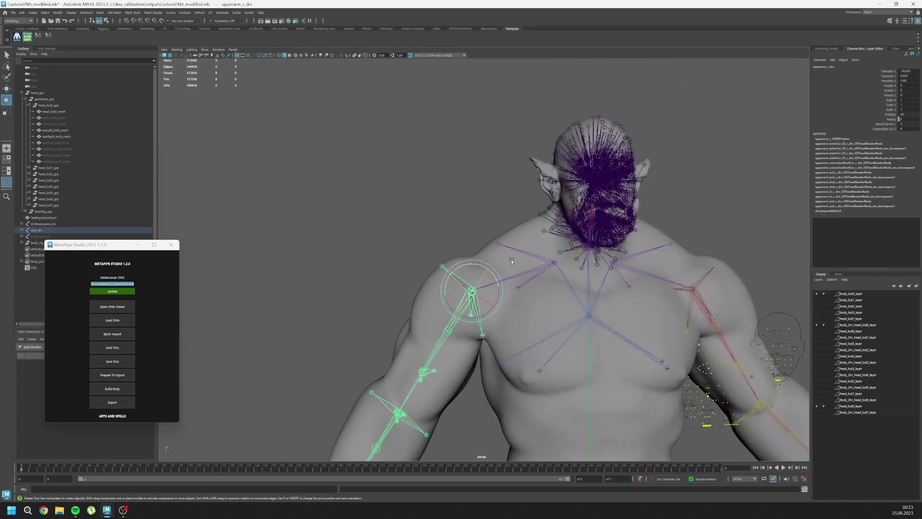
left_click_drag(458, 268, 493, 288)
middle_click_drag(499, 341, 437, 304, "alt")
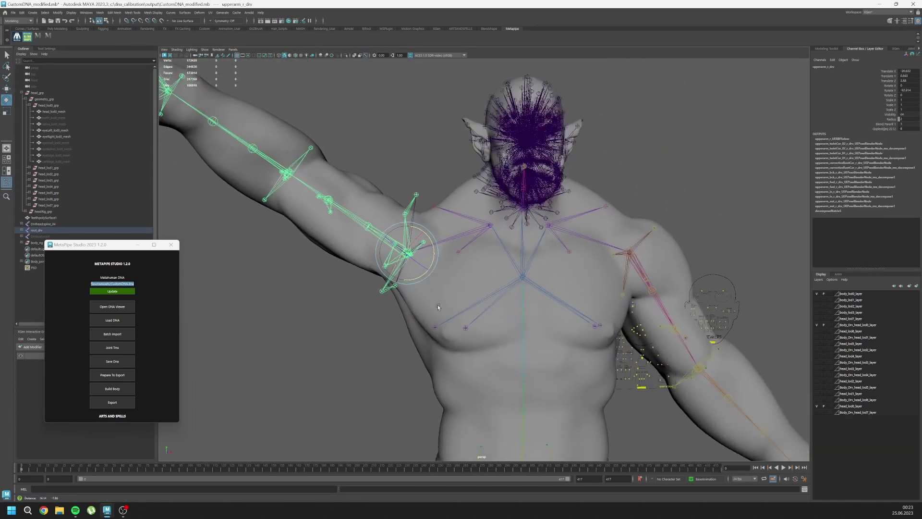
scroll(435, 306, "down", 1)
left_click(373, 339)
key("ctrl+z")
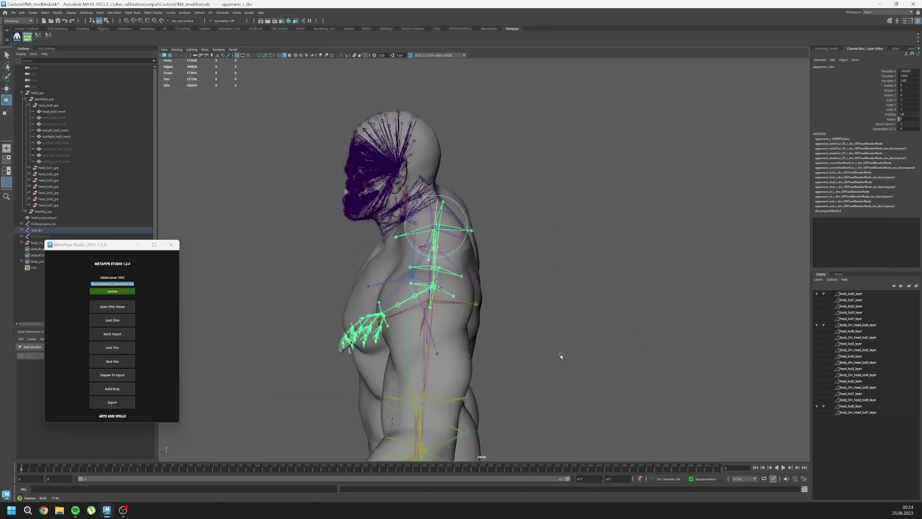
Bend the left forearm and the right lower leg by rotating their joints to test the body skinning
left_click_drag(561, 356, 484, 361, "alt")
scroll(472, 344, "down", 4)
left_click_drag(500, 328, 484, 339)
left_click(339, 322)
middle_click_drag(484, 339, 480, 188, "alt")
left_click(438, 297)
left_click_drag(375, 269, 470, 284, "alt")
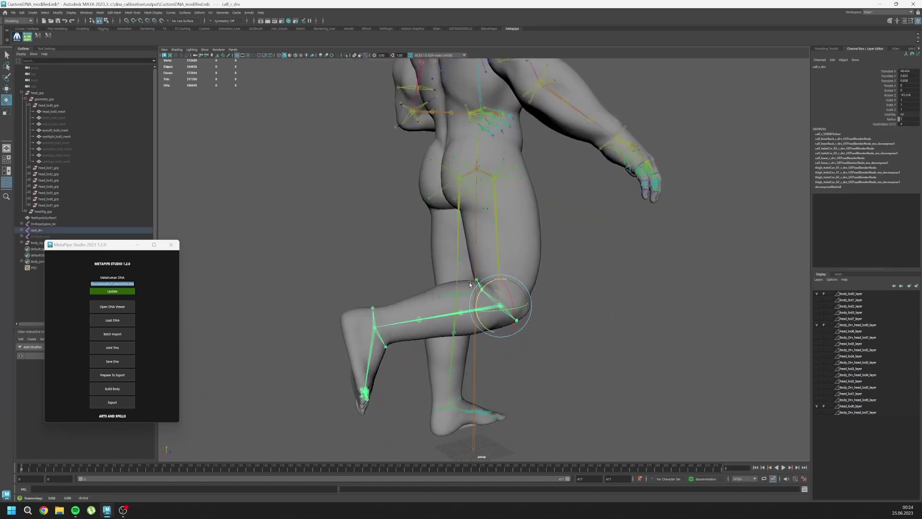
Lift the right leg by rotating its thigh joint and inspect the hip and knee deformation from several angles
left_click(400, 263)
left_click_drag(401, 263, 395, 283, "alt")
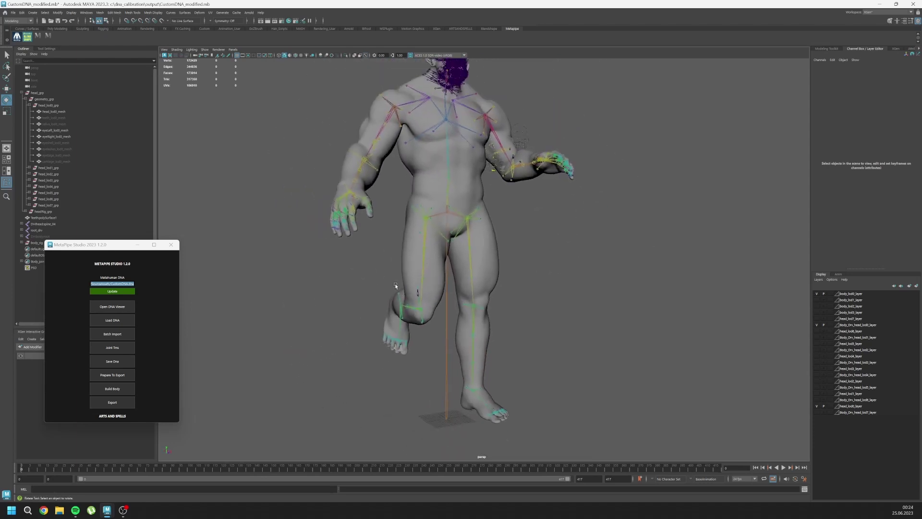
left_click(425, 242)
left_click_drag(429, 206, 388, 216)
left_click(444, 250)
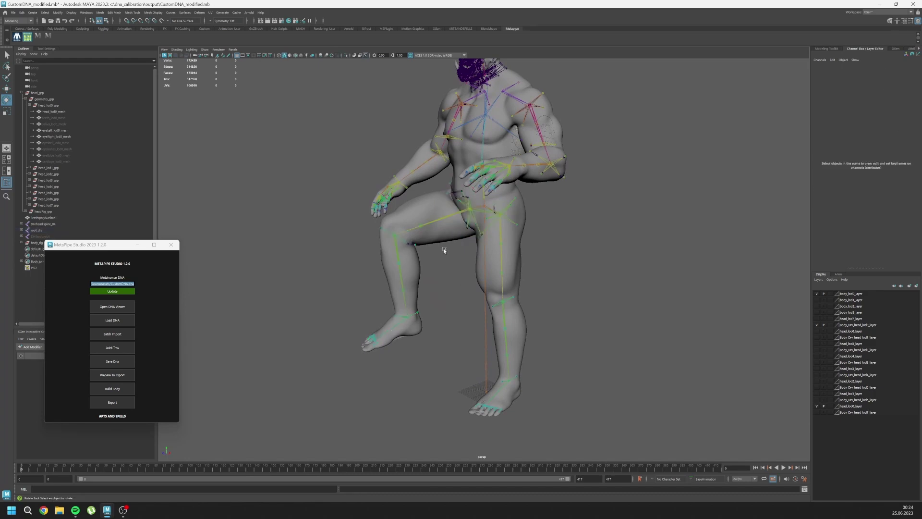
left_click_drag(444, 249, 445, 297, "alt")
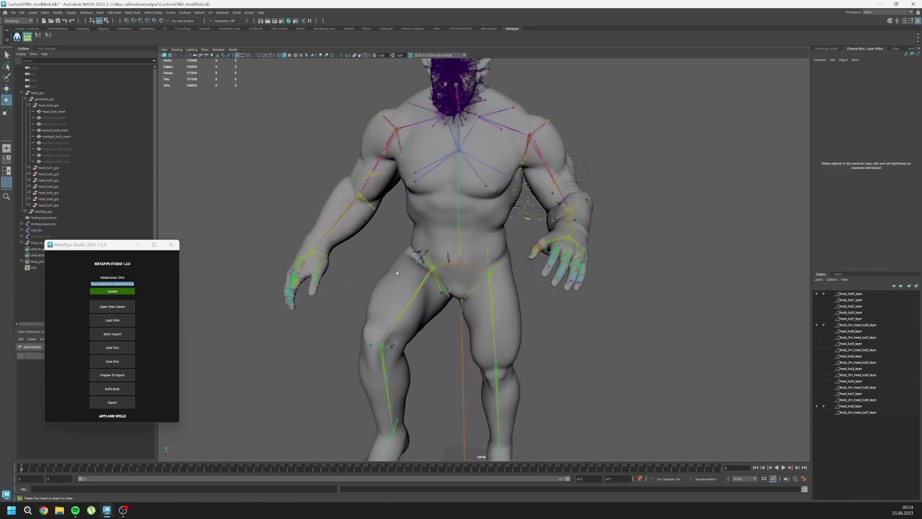
left_click_drag(396, 270, 492, 283, "alt")
scroll(411, 271, "down", 5)
scroll(477, 270, "up", 2)
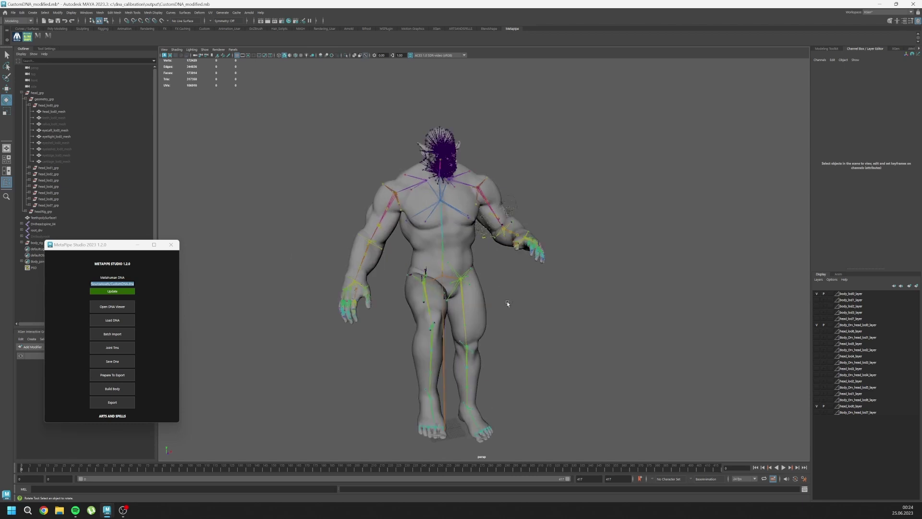
Undo the test rotations of the arm and leg joints and clear the selection
key("ctrl+z")
key("ctrl+z")
key("ctrl+z")
key("ctrl+z")
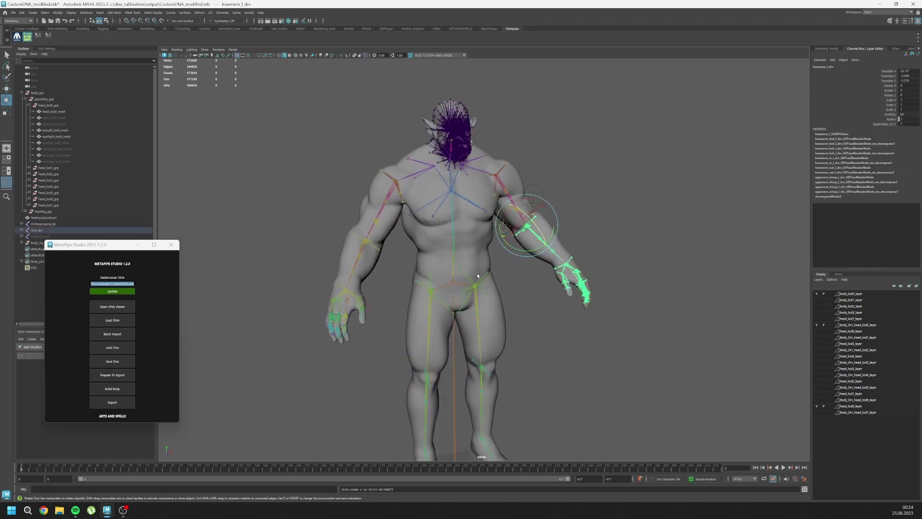
left_click(456, 238)
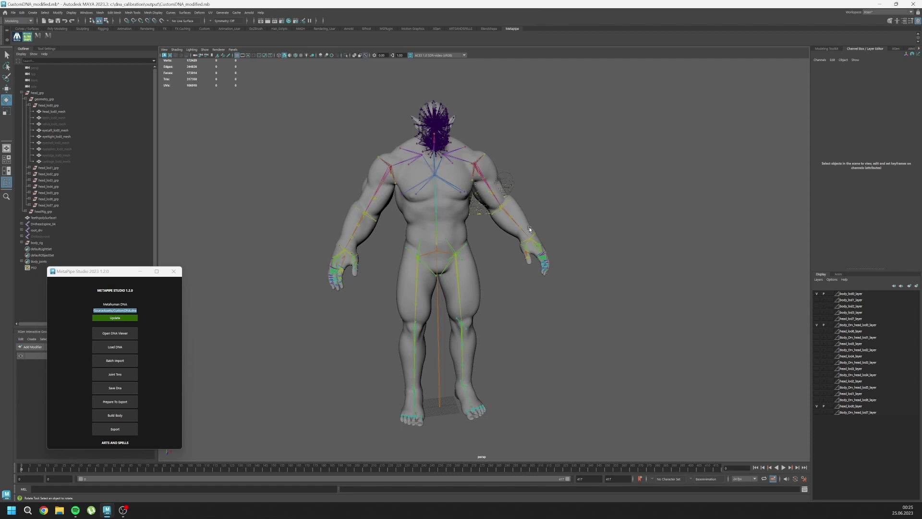
Hide the joints in the viewport and replace the unused meshes in head_lod0_grp with the imported teeth mesh
left_click_drag(529, 226, 500, 225, "alt")
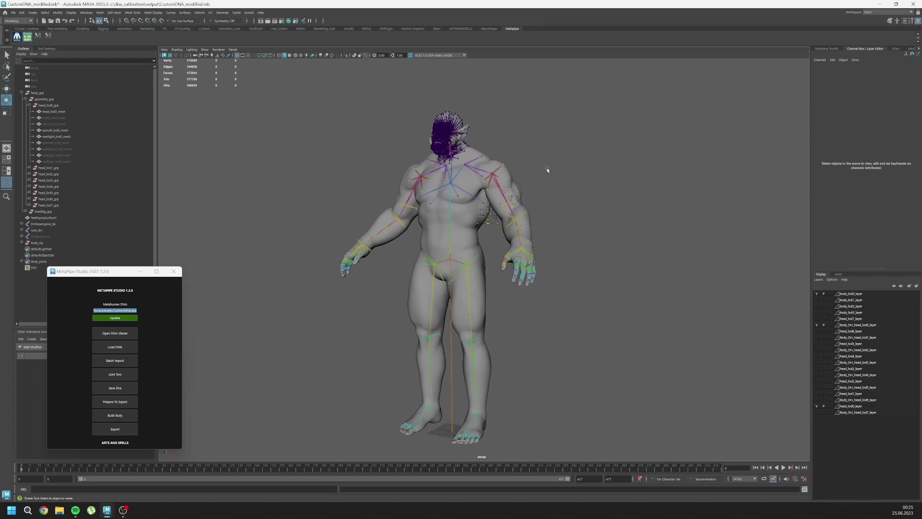
left_click_drag(527, 181, 453, 220, "alt")
scroll(469, 203, "down", 3)
scroll(469, 203, "up", 3)
left_click(204, 50)
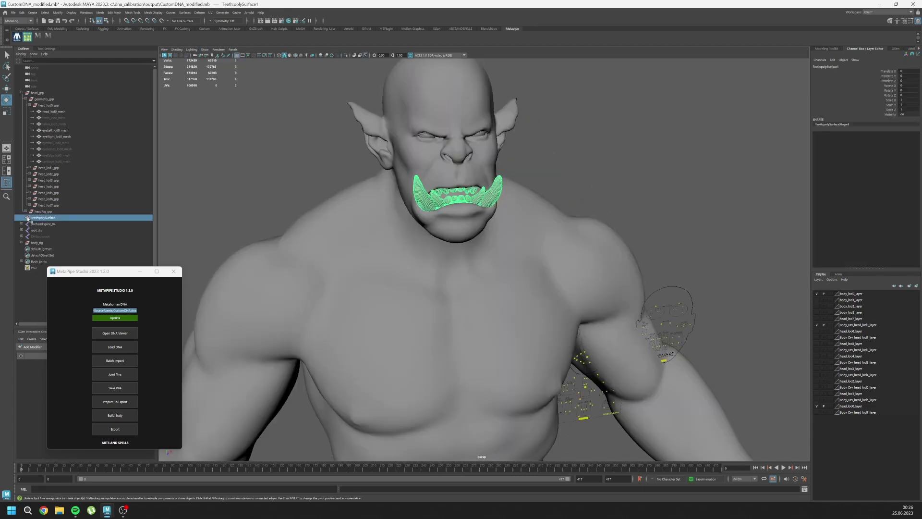
middle_click_drag(46, 217, 57, 129)
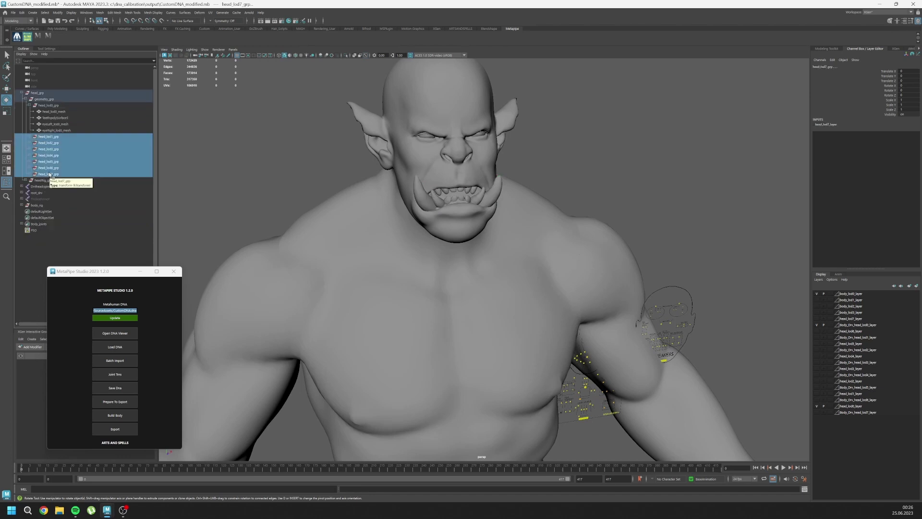
Delete the head_lod1_grp to head_lod7_grp groups and remove the extra meshes from body_lod0_grp, keeping only the body mesh
key("Delete")
left_click(21, 161)
left_click(25, 167)
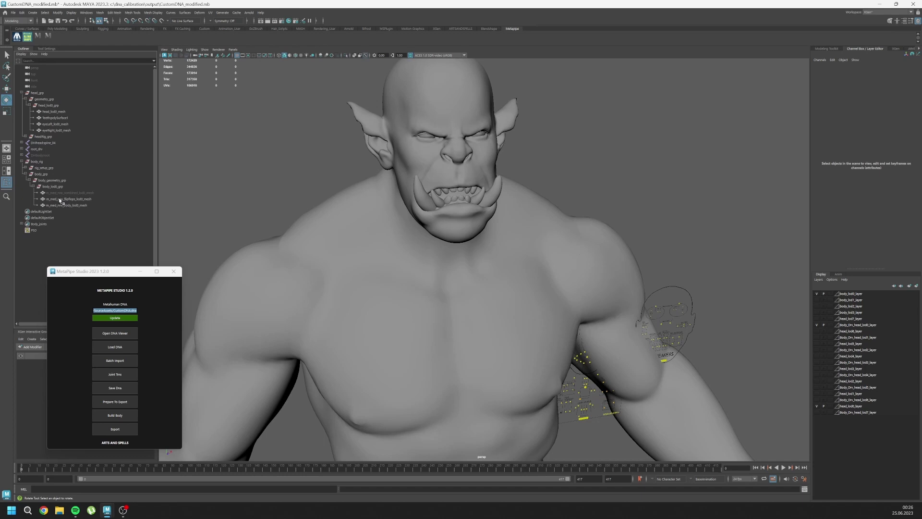
left_click(60, 199)
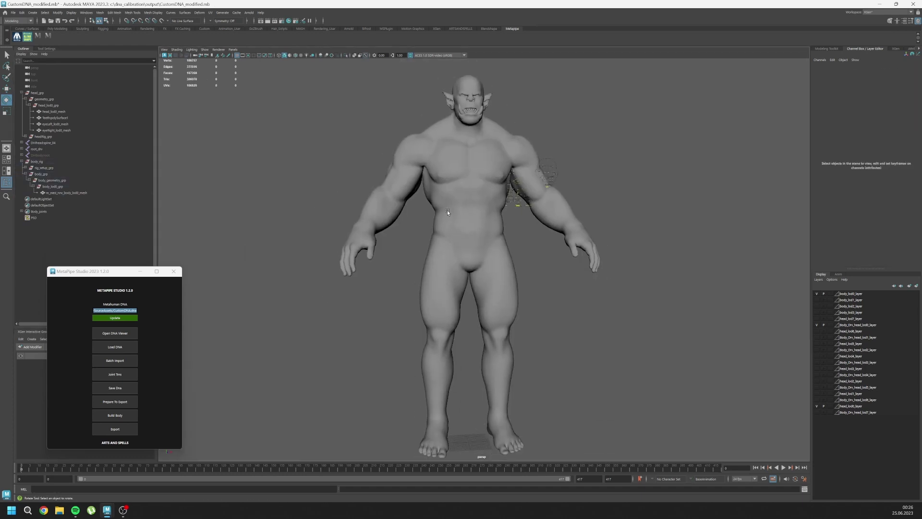
Assign separate materials to the head, teeth and eye meshes, colouring the head blue and the teeth off-white
left_click_drag(448, 209, 606, 432, "alt")
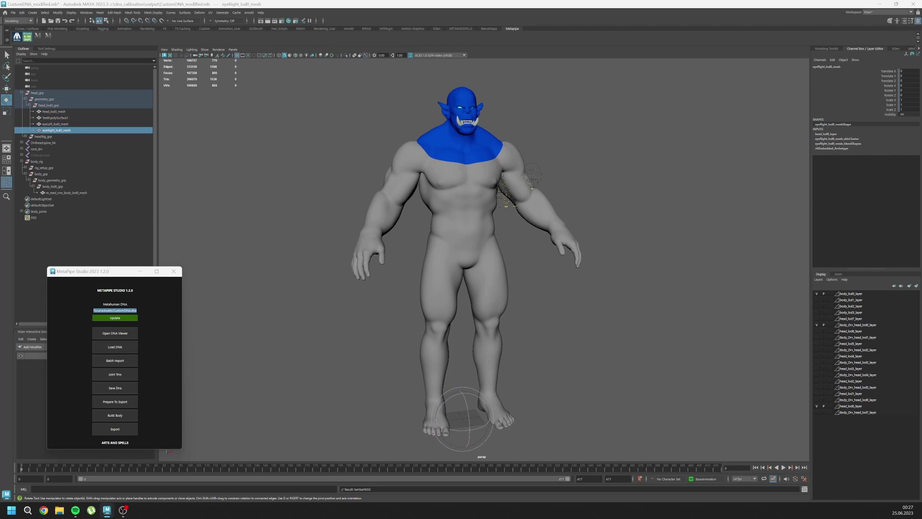
left_click_drag(440, 215, 414, 204, "alt")
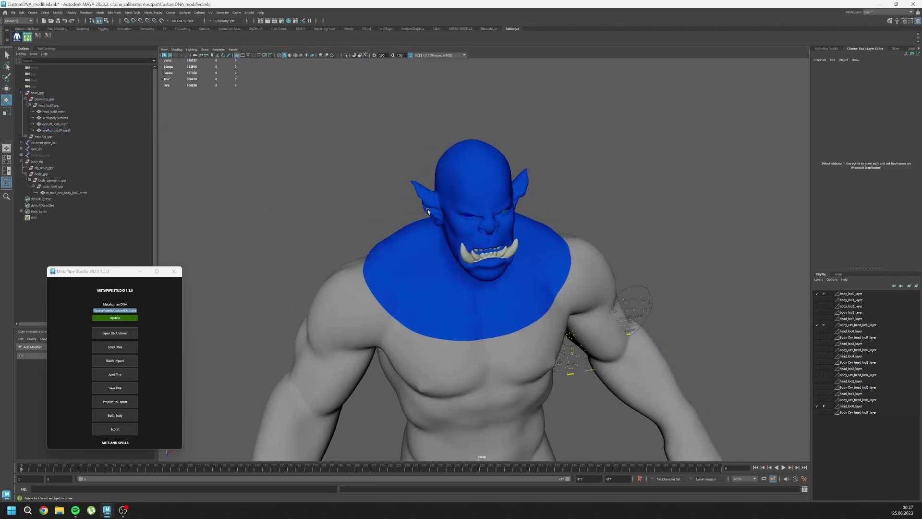
scroll(414, 203, "up", 3)
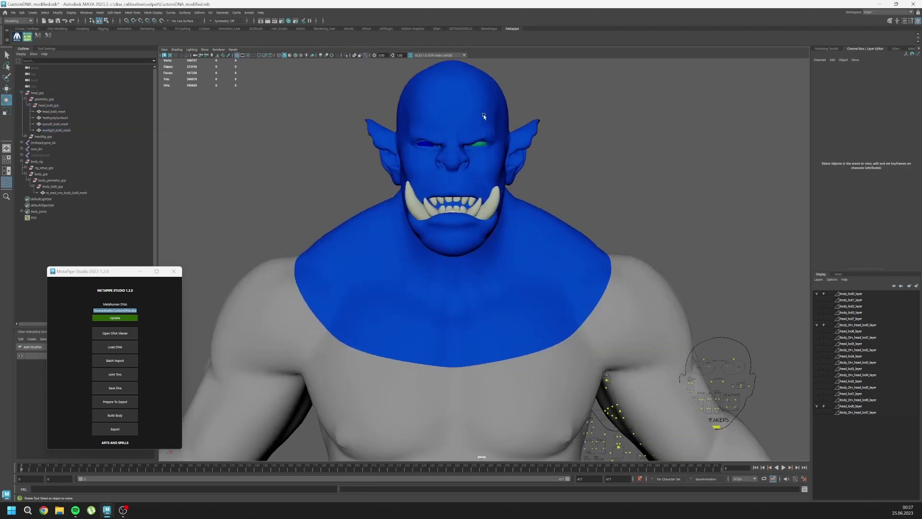
scroll(456, 157, "up", 2)
Check the whole coloured character from the front and export it with MetaPipe Studio
scroll(423, 243, "down", 6)
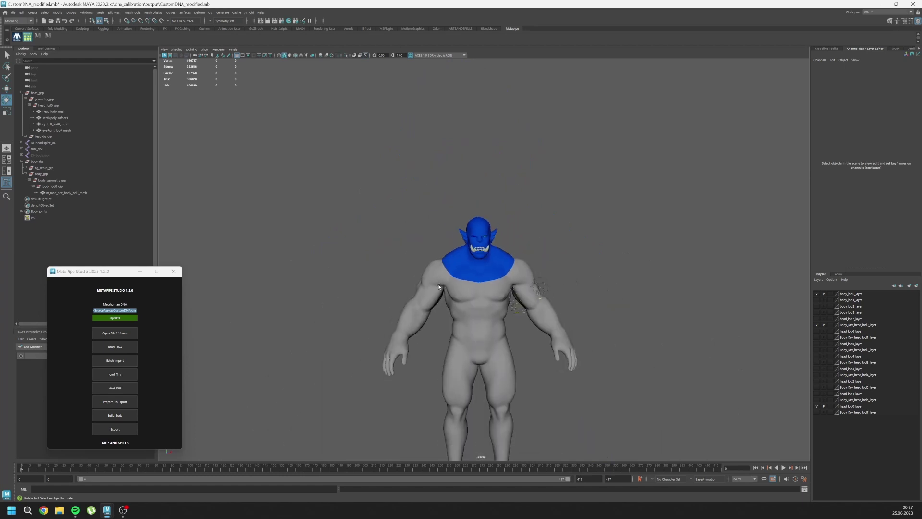
left_click_drag(443, 243, 447, 277, "alt")
left_click_drag(475, 248, 428, 225, "alt")
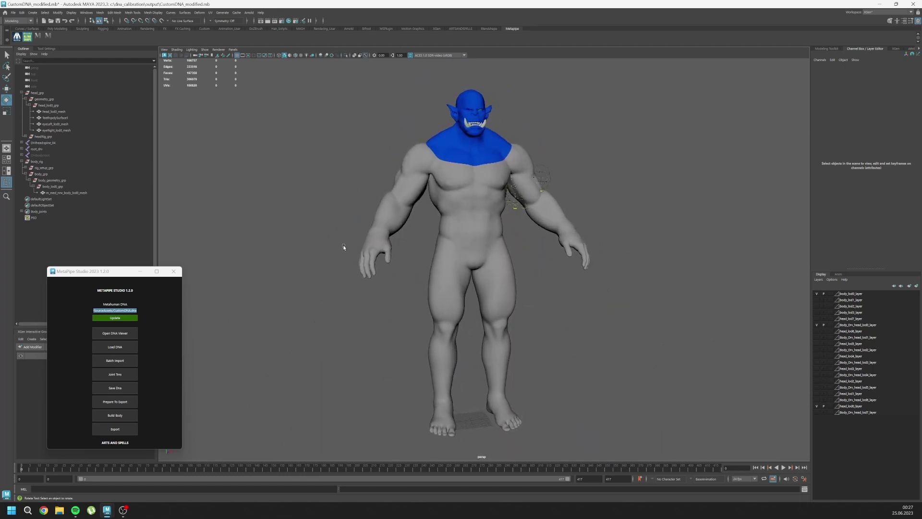
left_click(106, 429)
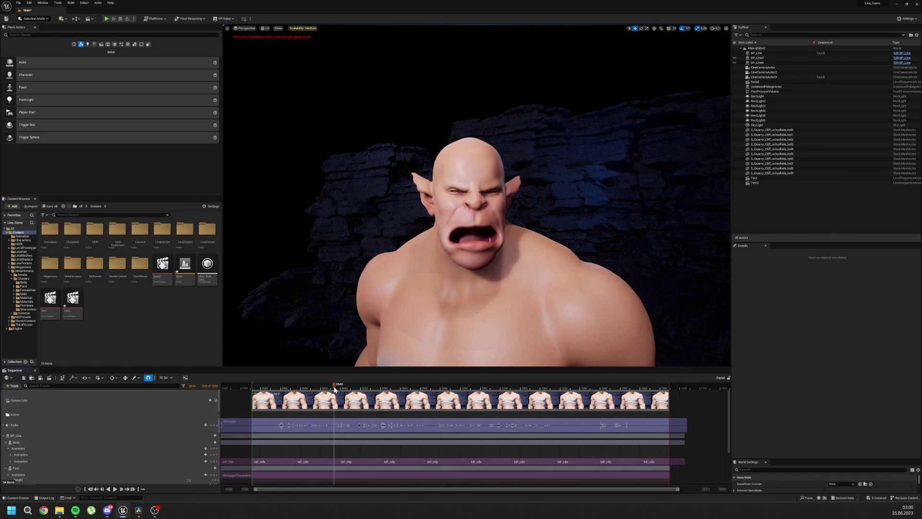
Switch to Unreal Editor, play back the orc's Facial level sequence and pause it
key("space")
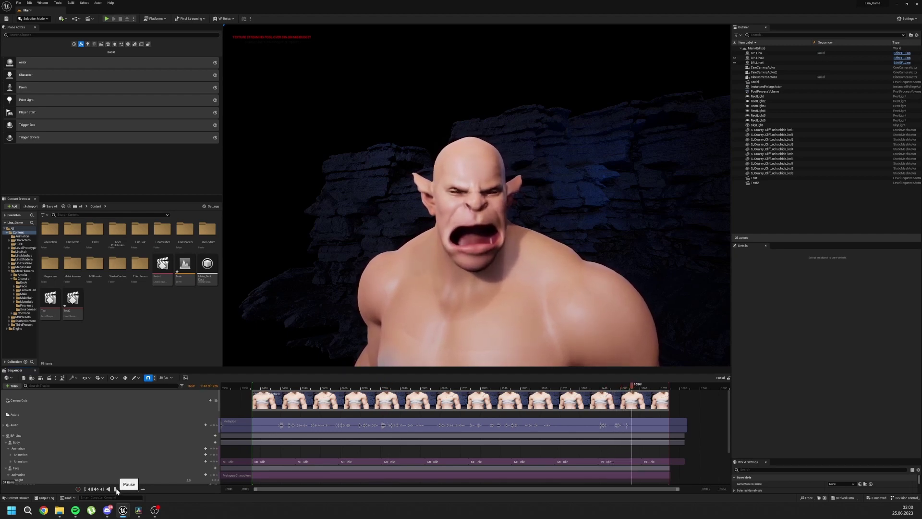
left_click(116, 489)
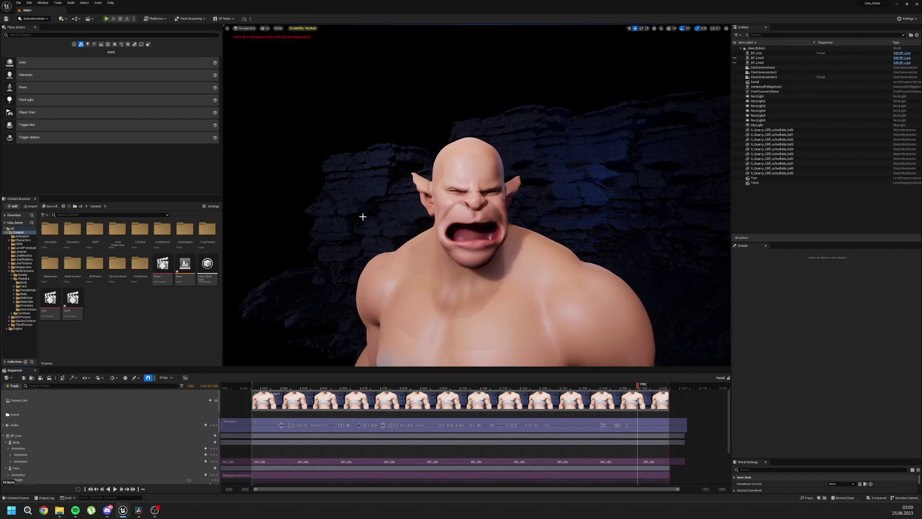
Open the Test level sequence and view the posed orc's full body
double_click(51, 301)
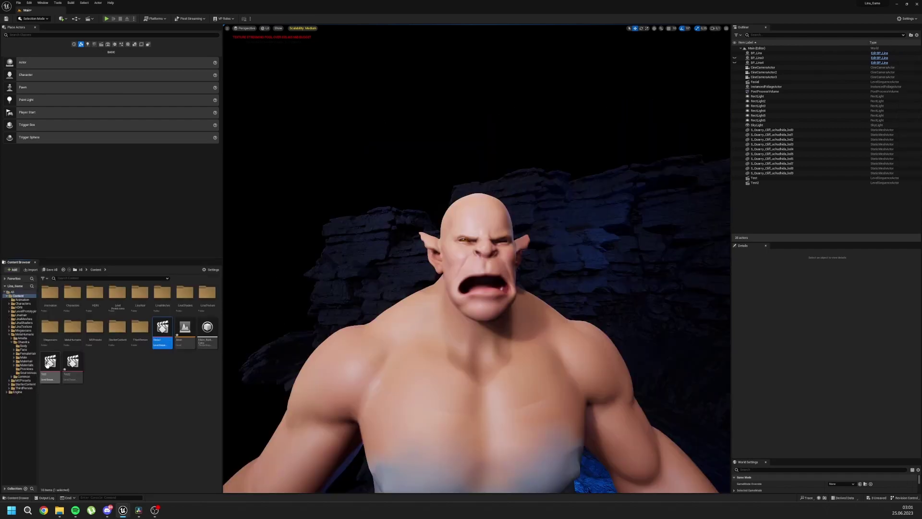
key("s")
right_click_drag(268, 359, 329, 389)
key("s")
key("a")
mouse_move(375, 276)
right_mouse_down()
mouse_move(379, 282)
mouse_move(374, 275)
right_mouse_up()
key("q")
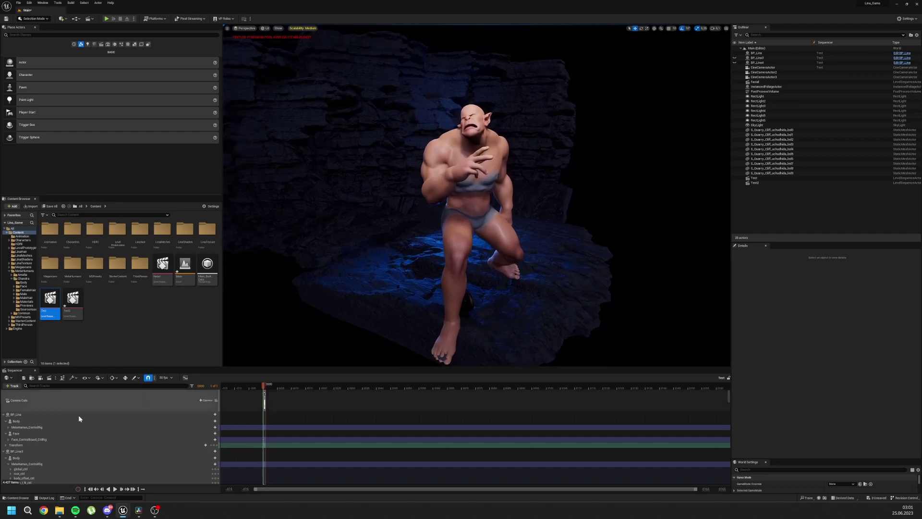
Close the Test level sequence and frame the standing orc from head to toe
double_click(34, 427)
key("a")
right_click_drag(461, 217, 543, 217)
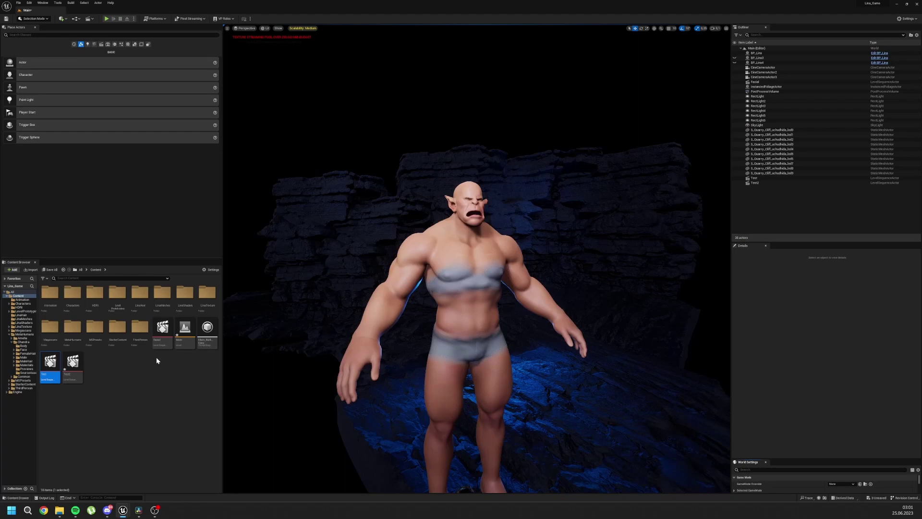
key("s")
right_click_drag(456, 273, 436, 291)
key("d")
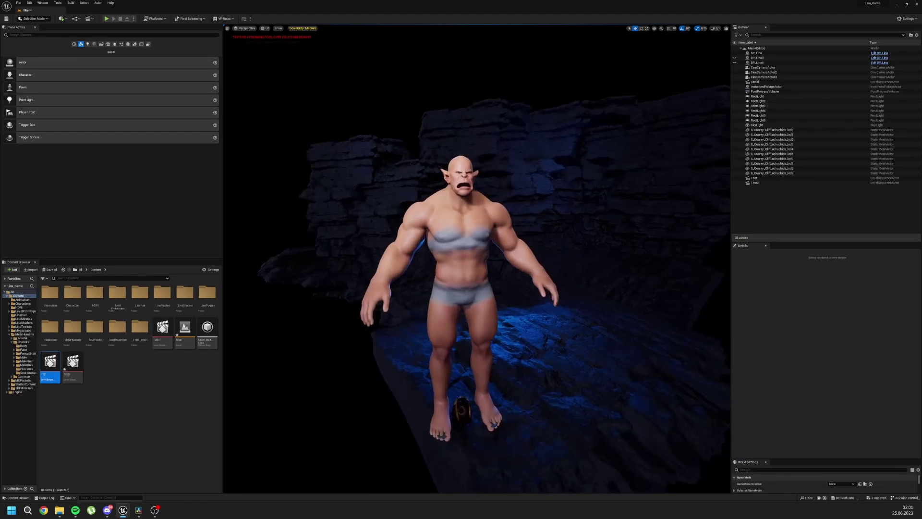
Select the BP_Lina actor's Body component and try the second M_BodySynthesized material instance in its Element 0 slot
right_click(754, 55)
left_click(742, 276)
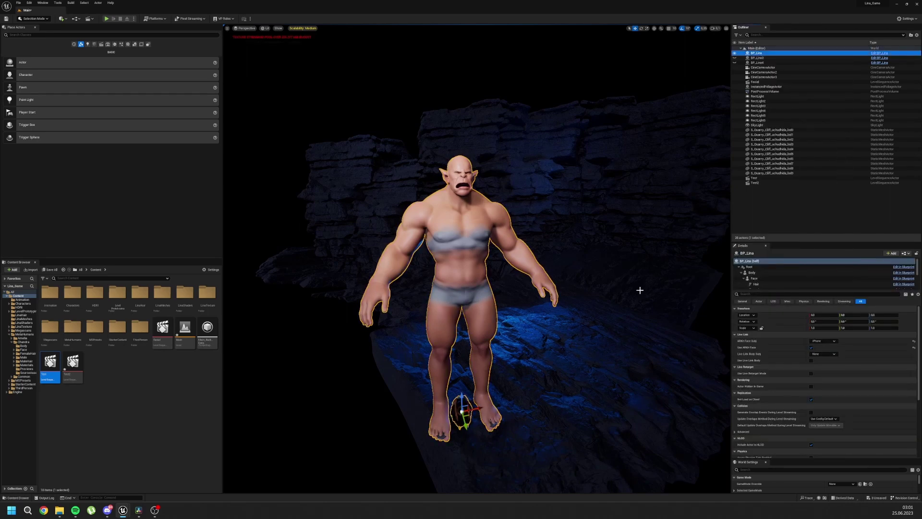
left_click(752, 272)
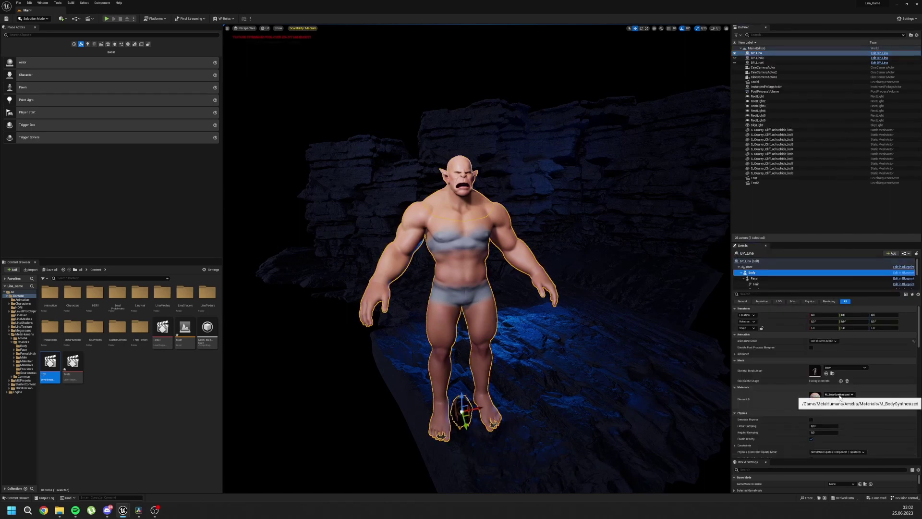
left_click(840, 394)
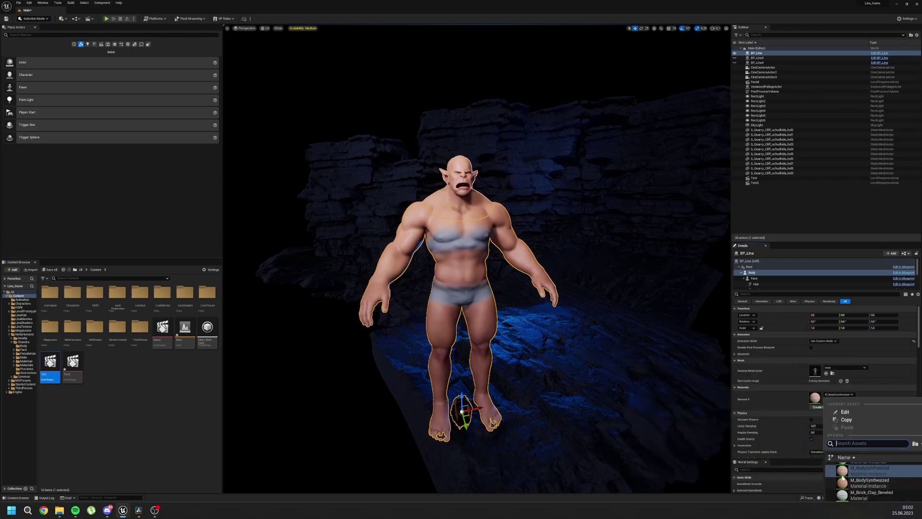
left_click(842, 475)
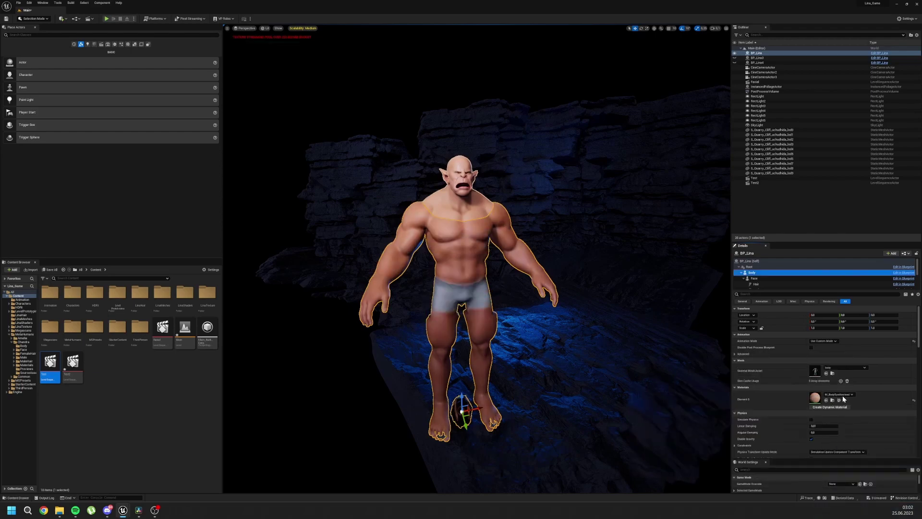
Assign Amelia's M_BodySynthesized material instance to the orc's Body component again
right_click_drag(449, 344, 721, 350)
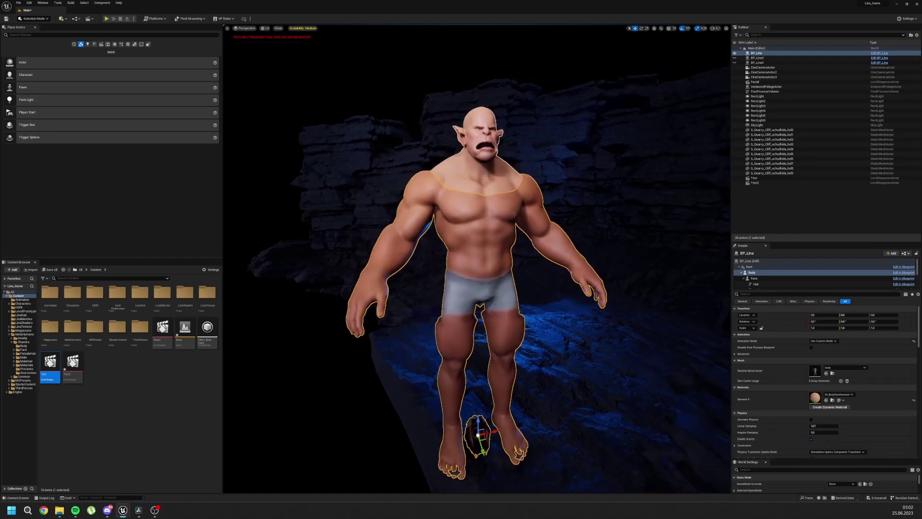
left_click(847, 395)
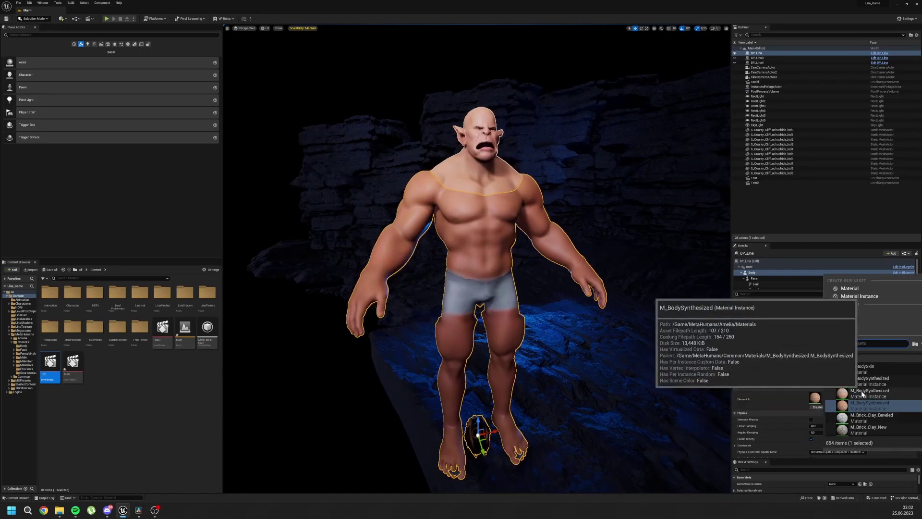
left_click(860, 390)
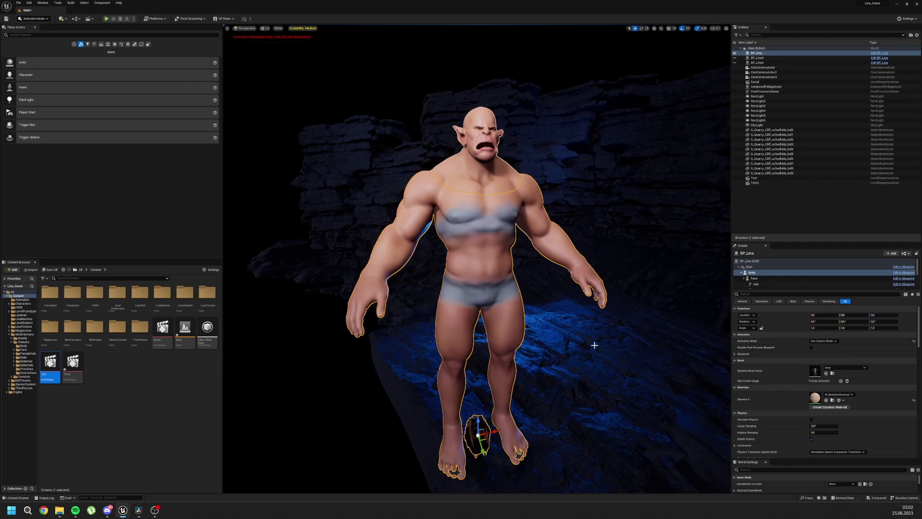
Examine the orc's body material and proportions up close and at full-body distance from slightly different angles
right_click_drag(507, 160, 492, 162)
key("w")
right_click_drag(418, 307, 465, 290)
key("w")
key("s")
key("s")
key("w")
key("a")
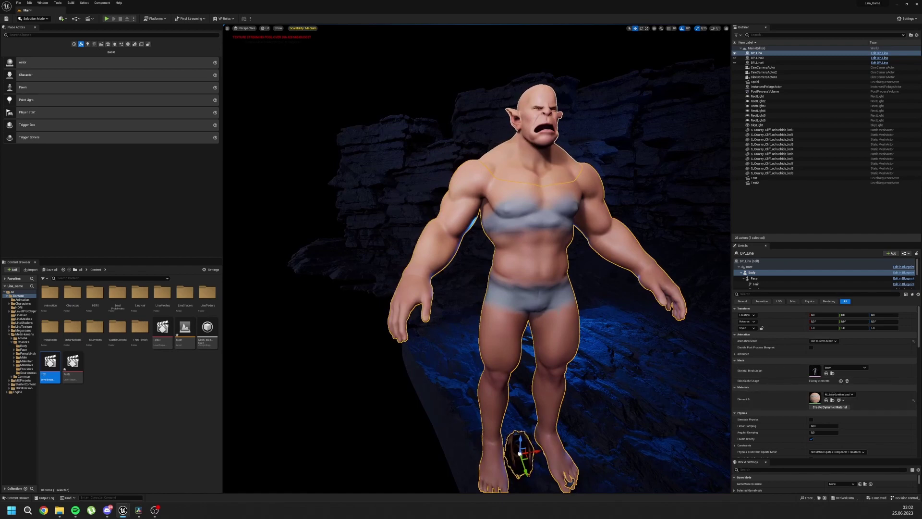
key("s")
mouse_move(548, 301)
right_mouse_down()
mouse_move(557, 286)
mouse_move(550, 306)
mouse_move(541, 297)
right_mouse_up()
key("d")
key("s")
key("w")
key("a")
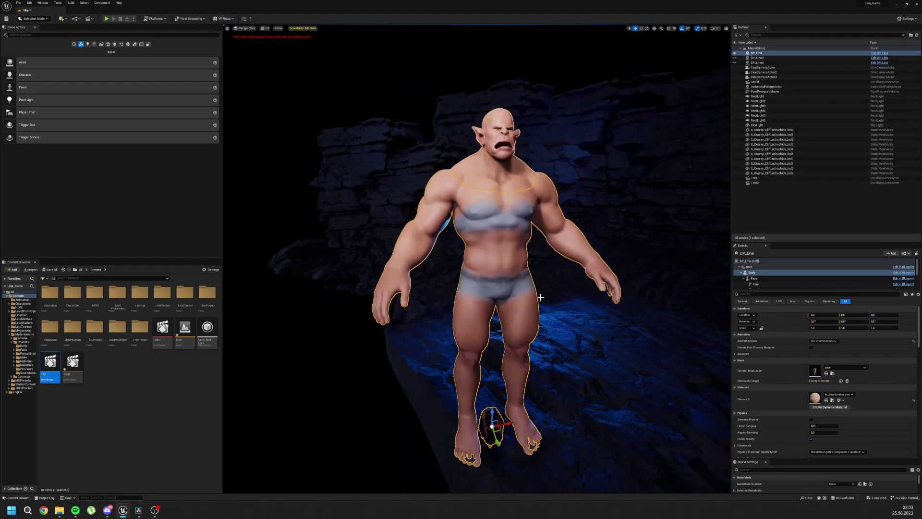